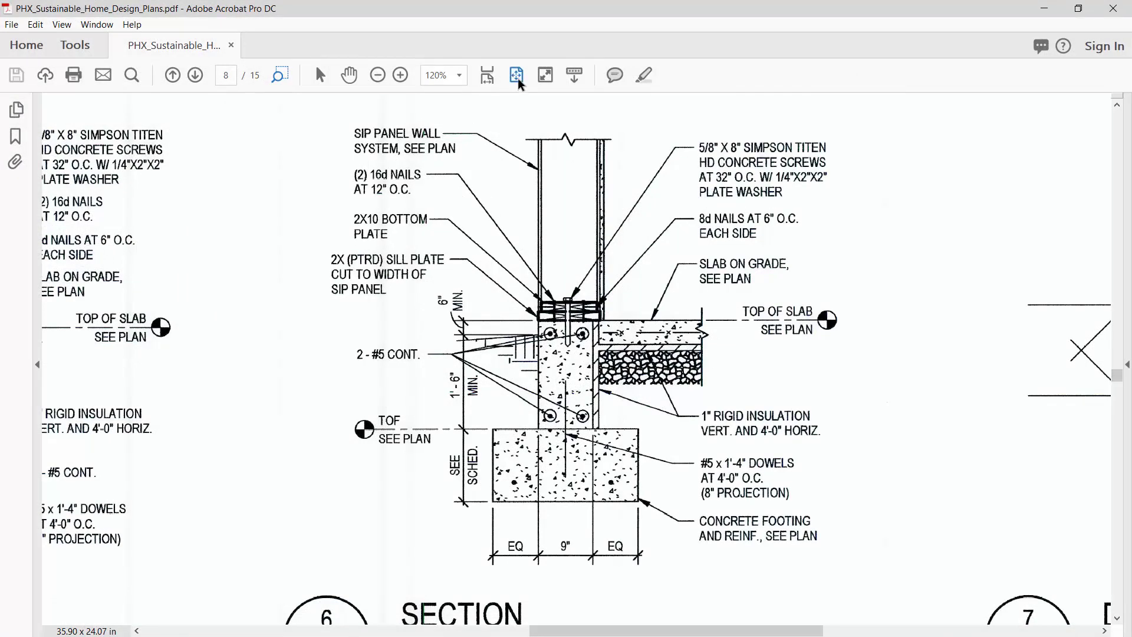
View the whole S5.01 details sheet in the PDF plans and advance to the following sheet.
click(518, 79)
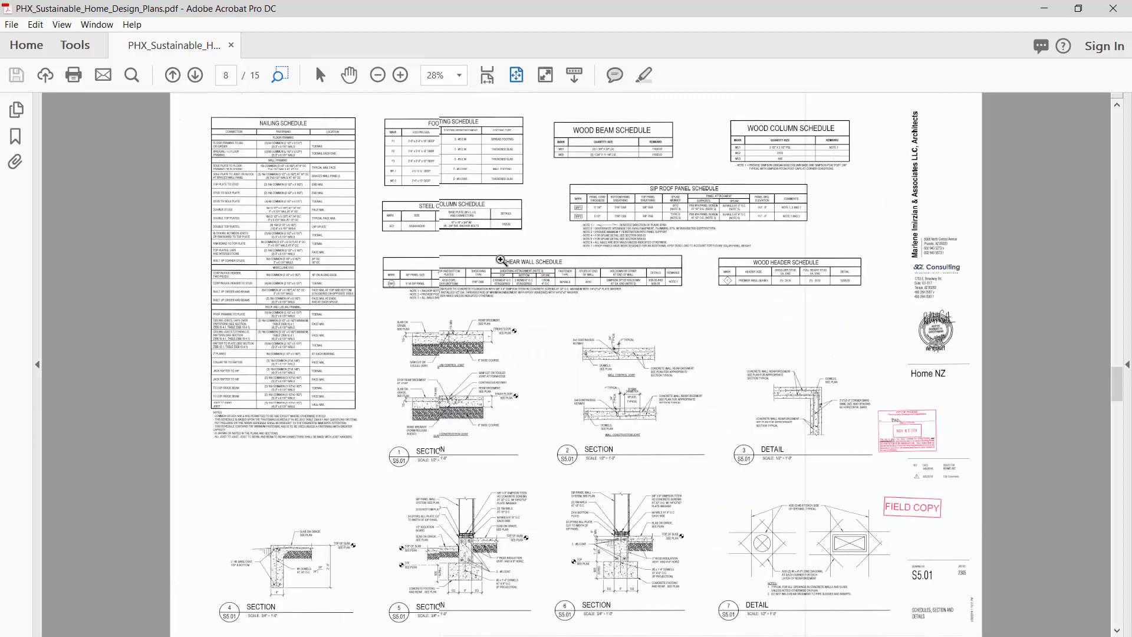
key(Page_Down)
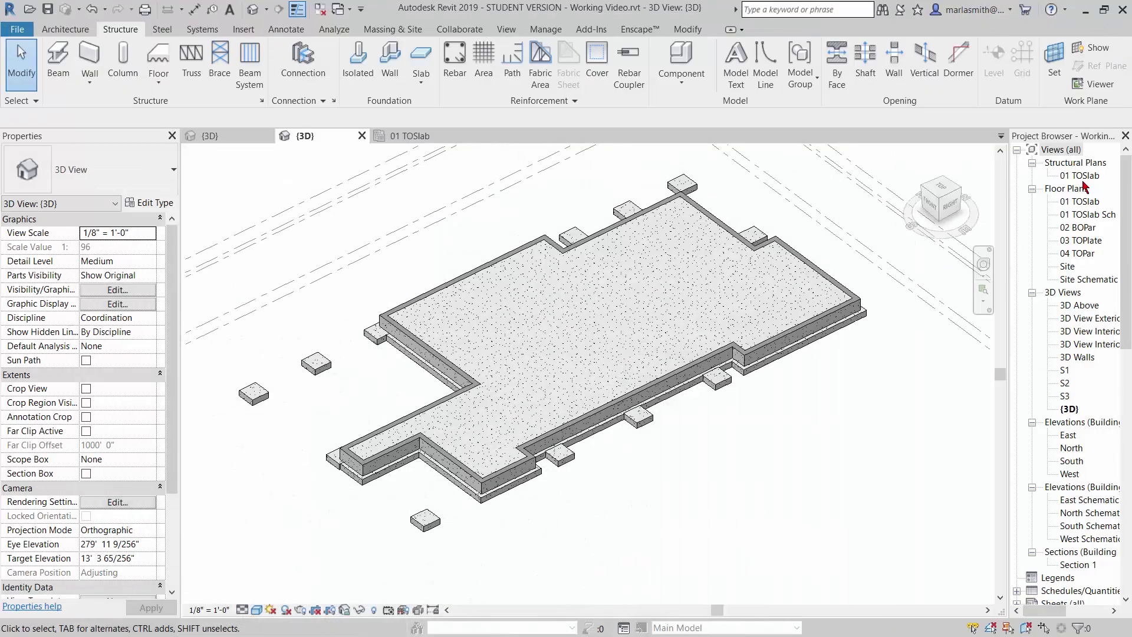
Switch to Revit and examine the top-of-slab elevation notes around both exterior notches on the 01 TOSlab structural plan.
double_click(1081, 177)
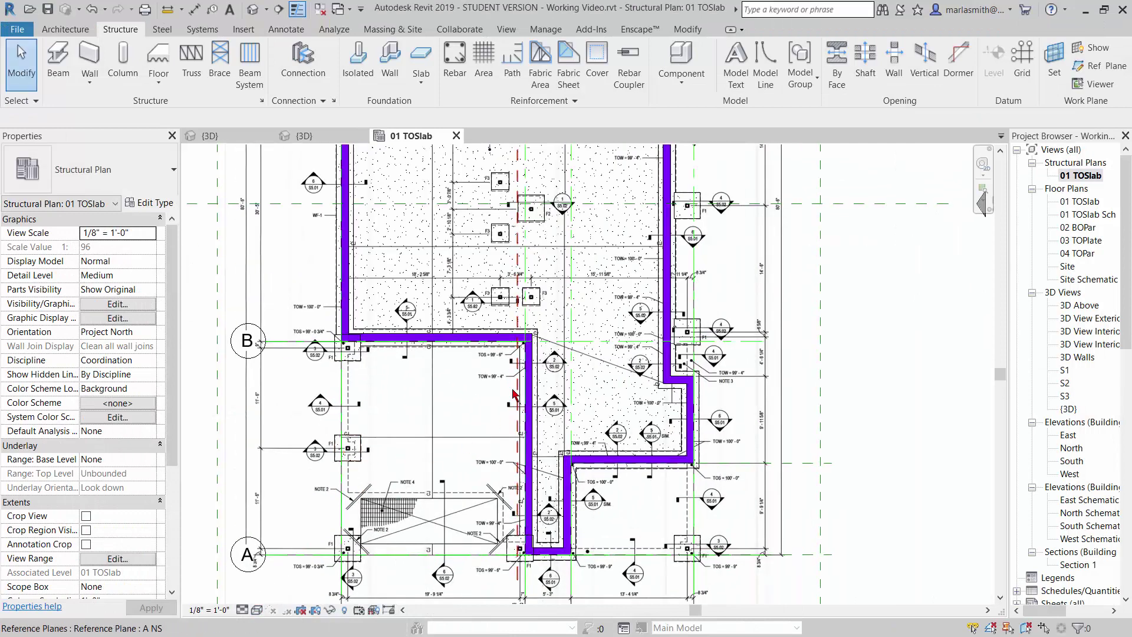
scroll(511, 348, up, 4)
scroll(510, 345, up, 1)
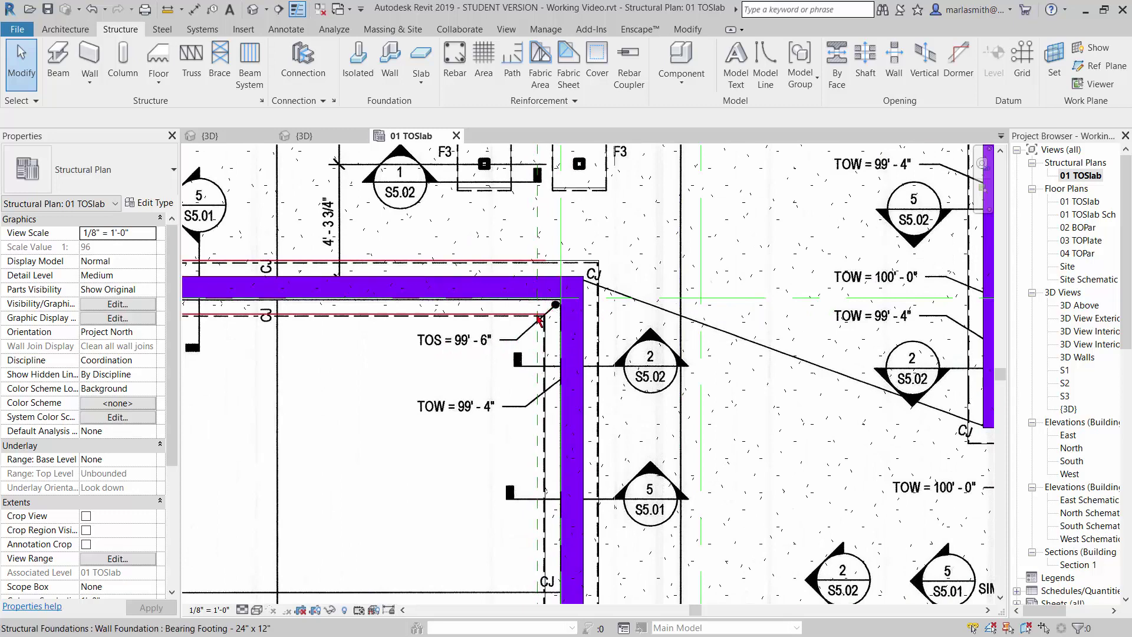
scroll(542, 317, down, 3)
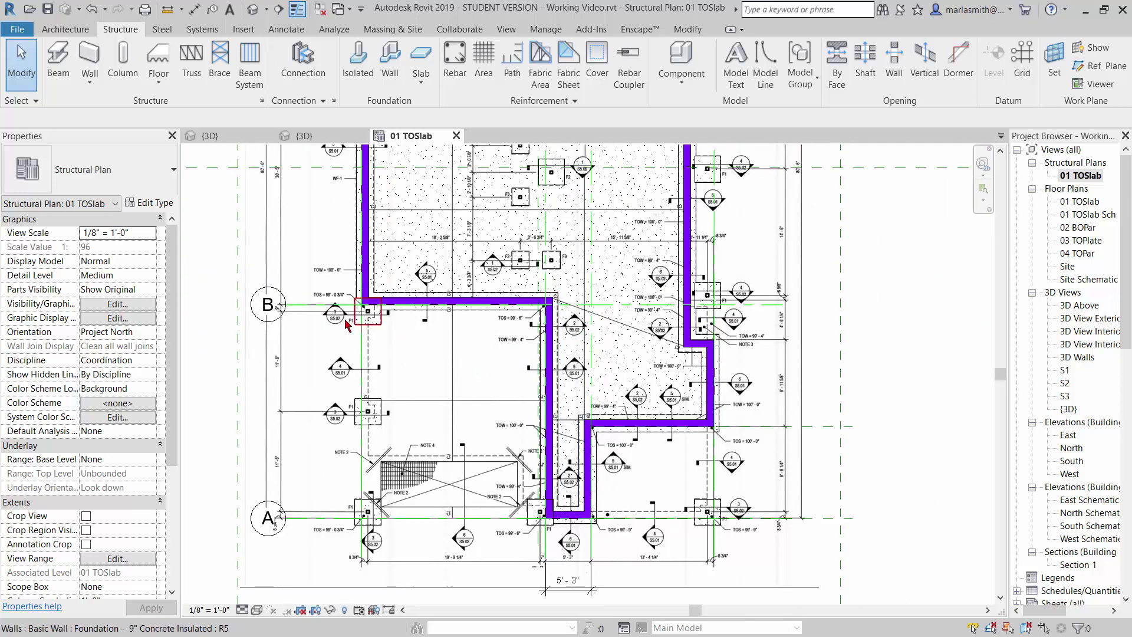
scroll(354, 328, up, 1)
scroll(353, 329, up, 2)
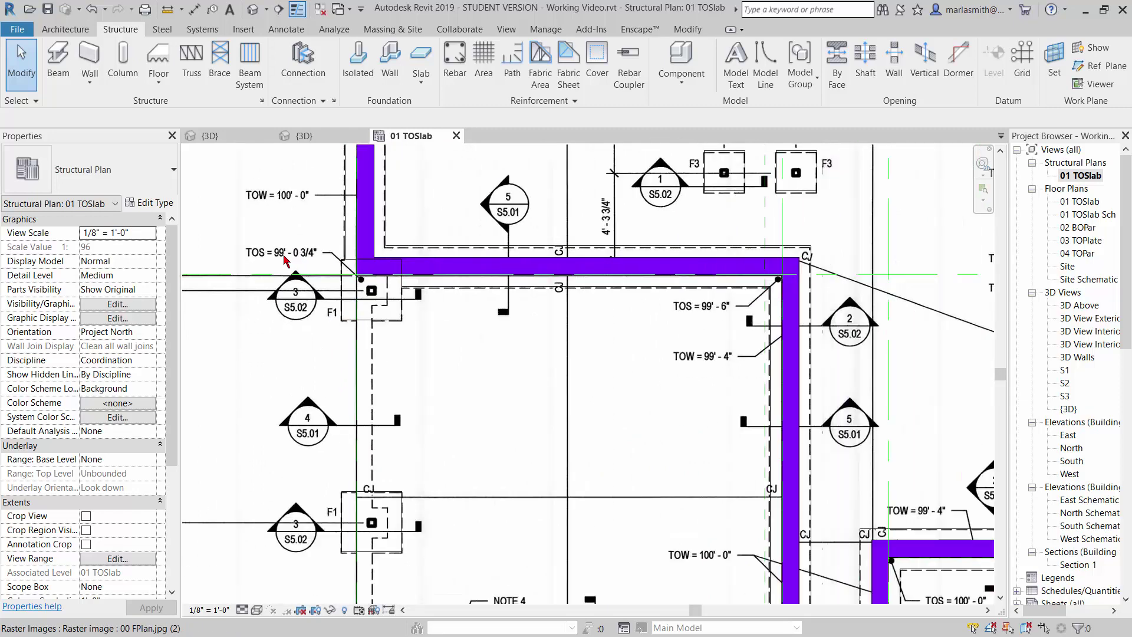
scroll(284, 260, down, 3)
scroll(779, 392, up, 3)
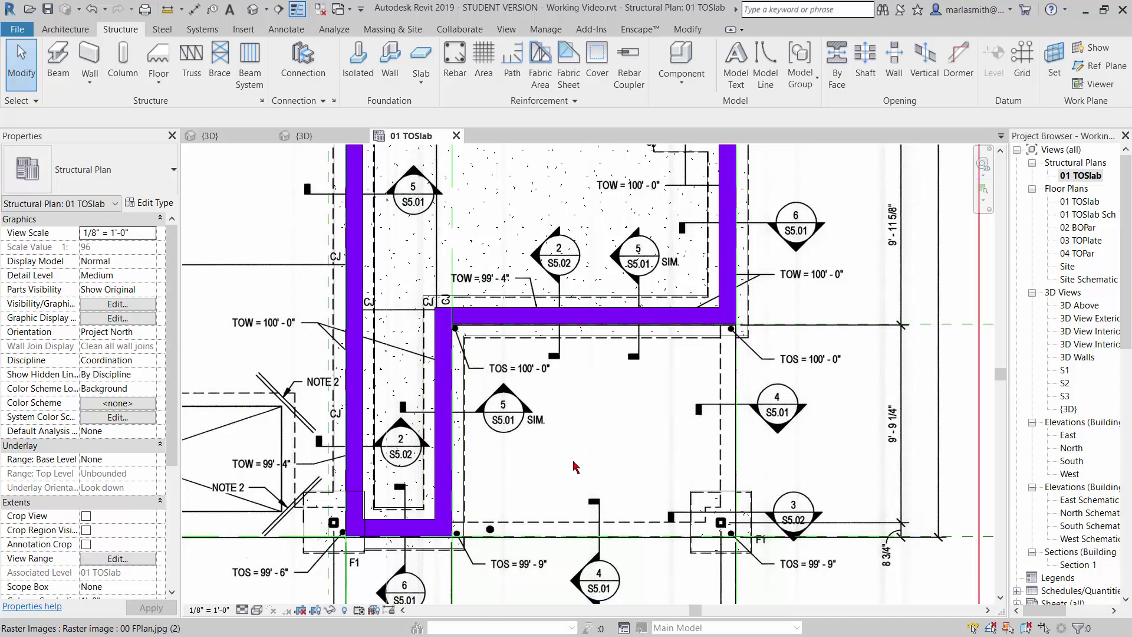
scroll(576, 467, down, 3)
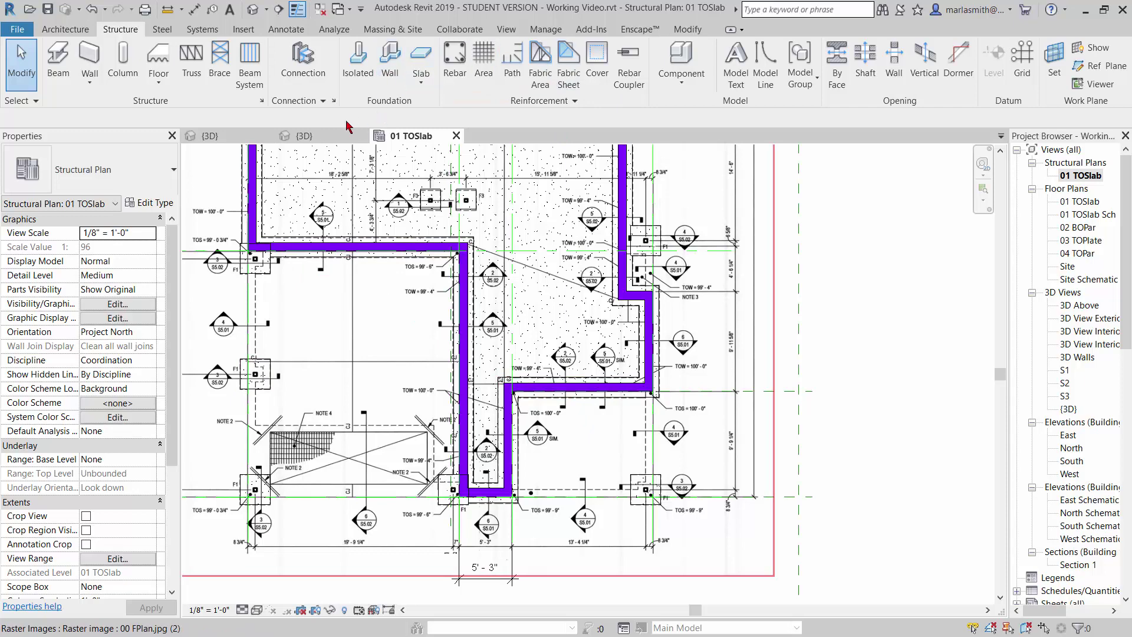
In the 3D view, create a rectangular 4" foundation slab at 0' 0" offset between the smaller notch's outer wall corners, without attaching walls.
click(321, 140)
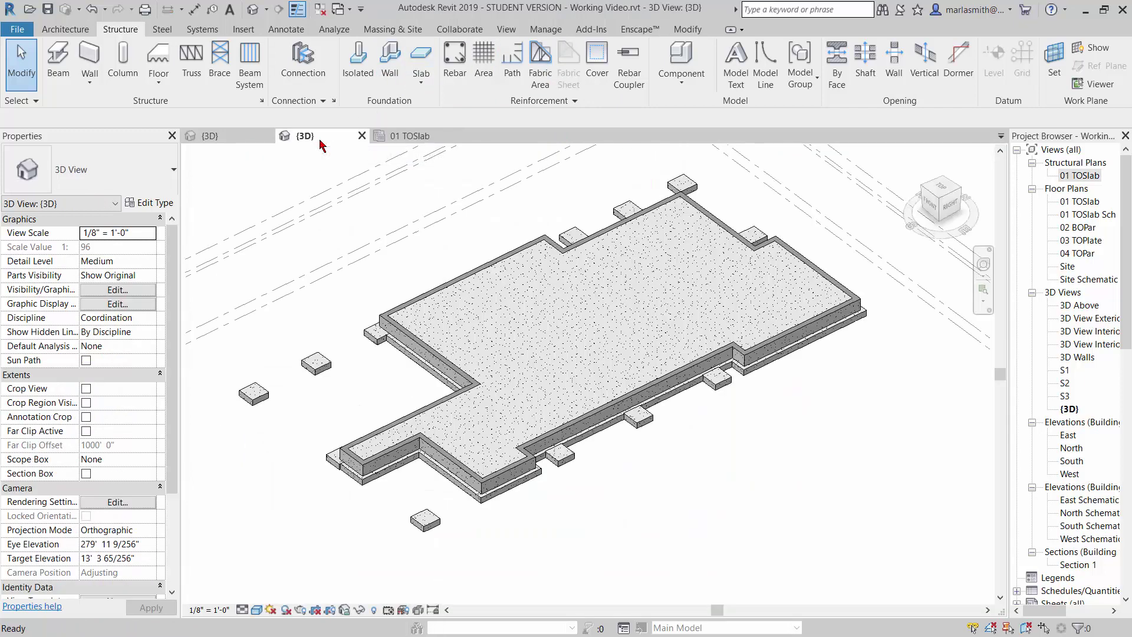
scroll(384, 397, up, 3)
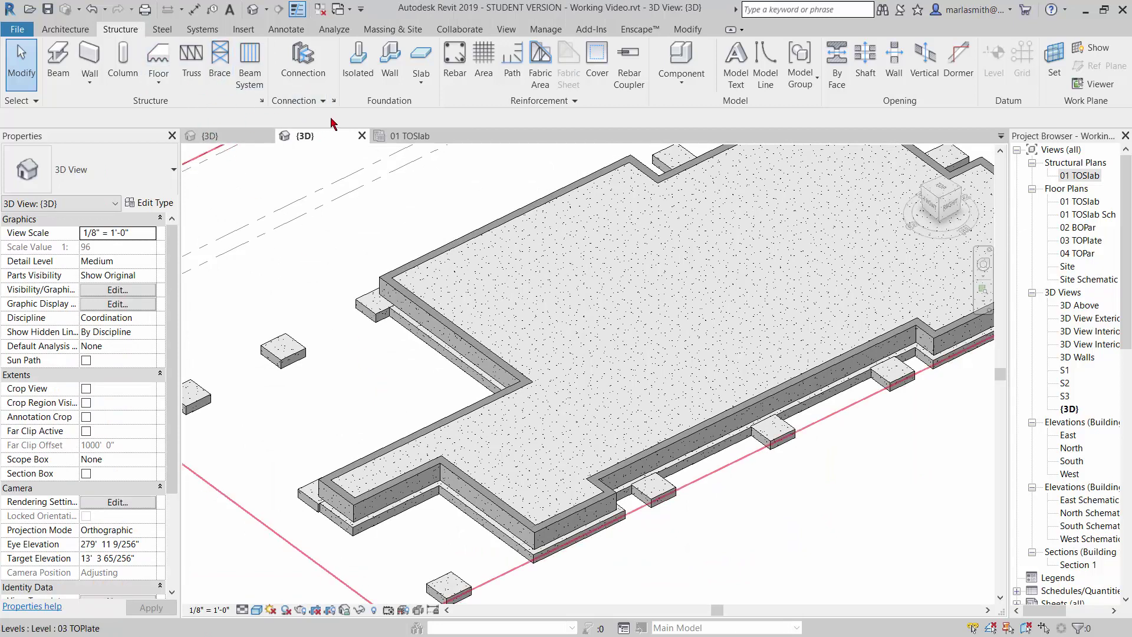
click(422, 80)
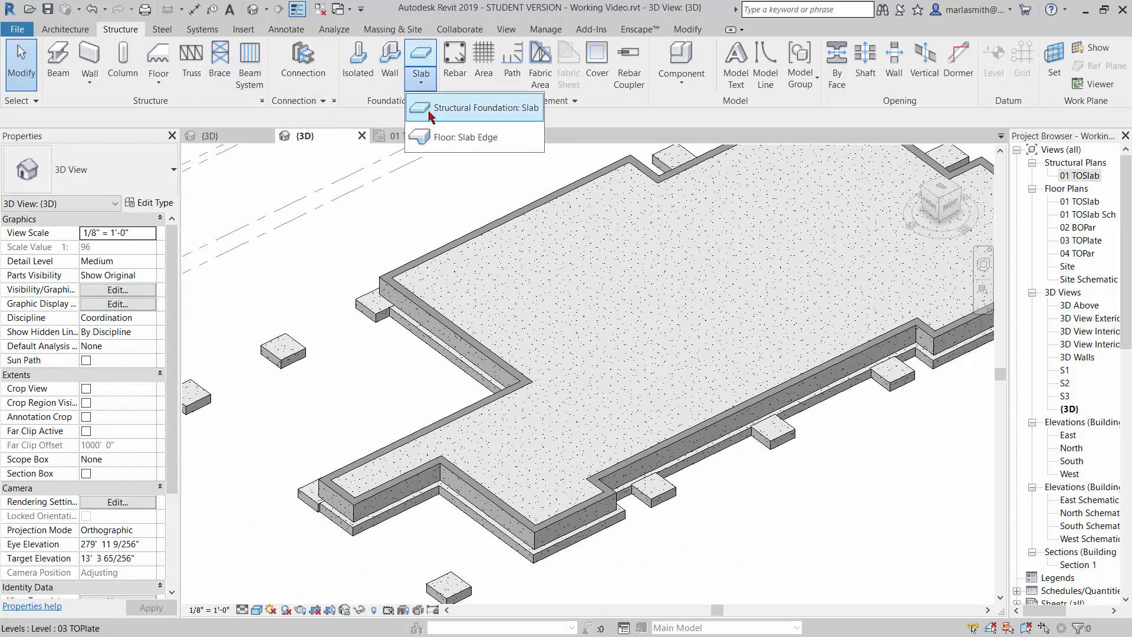
click(430, 112)
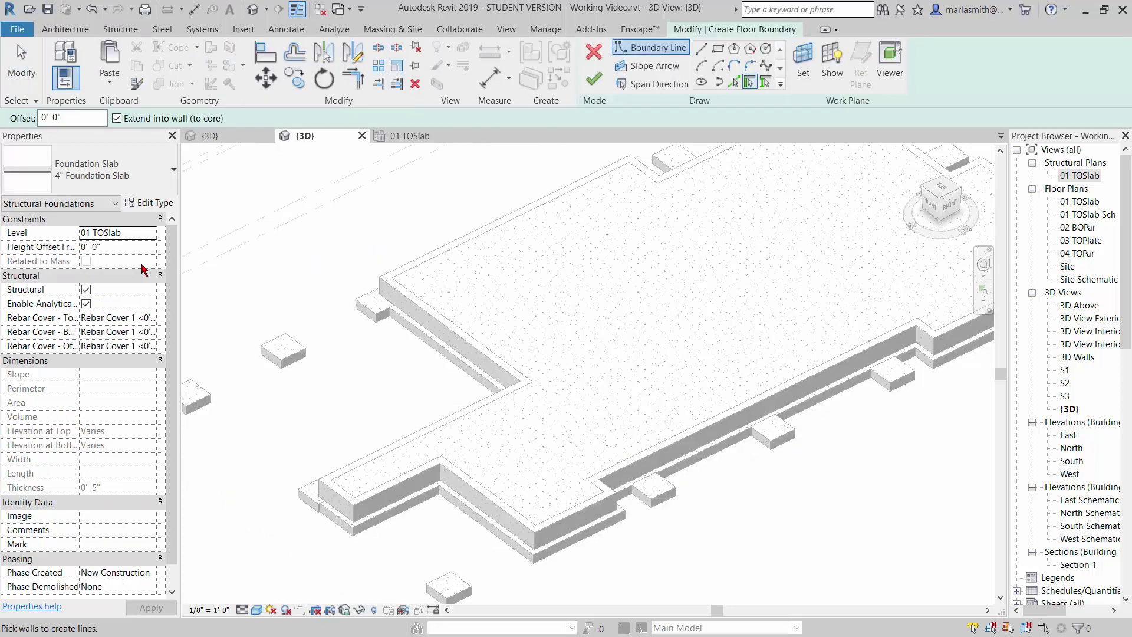
click(130, 247)
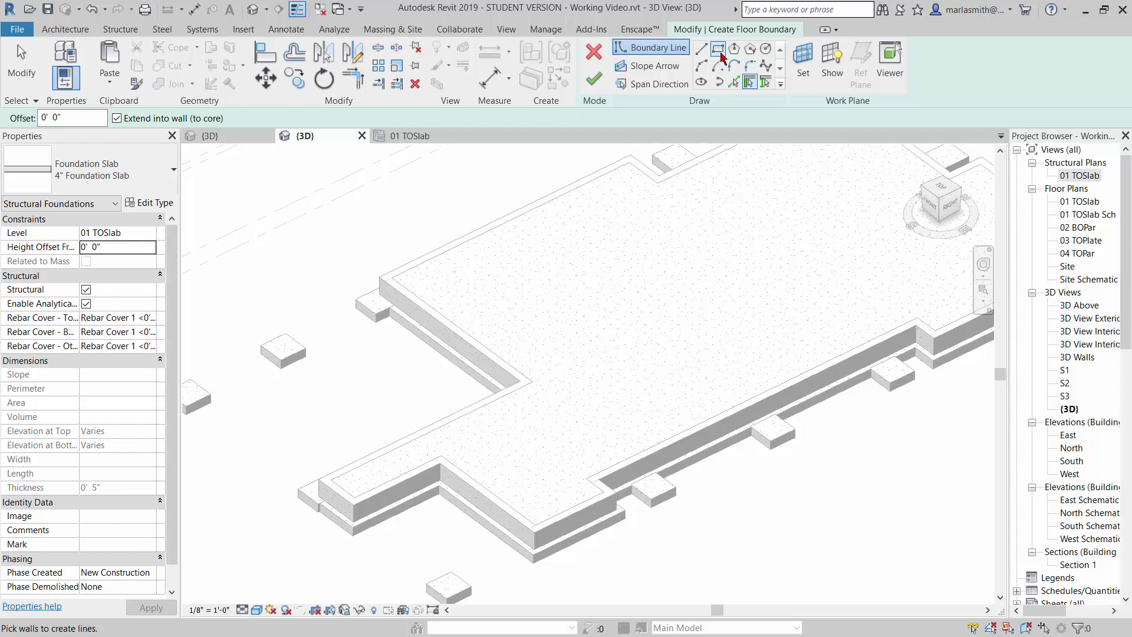
click(717, 48)
click(534, 532)
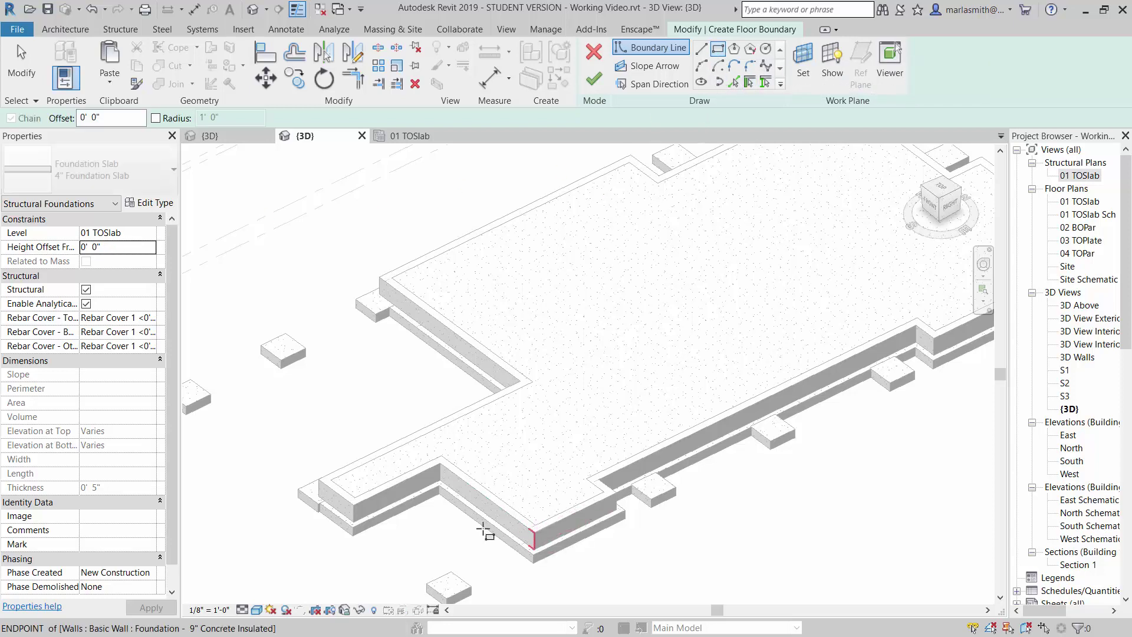
click(354, 506)
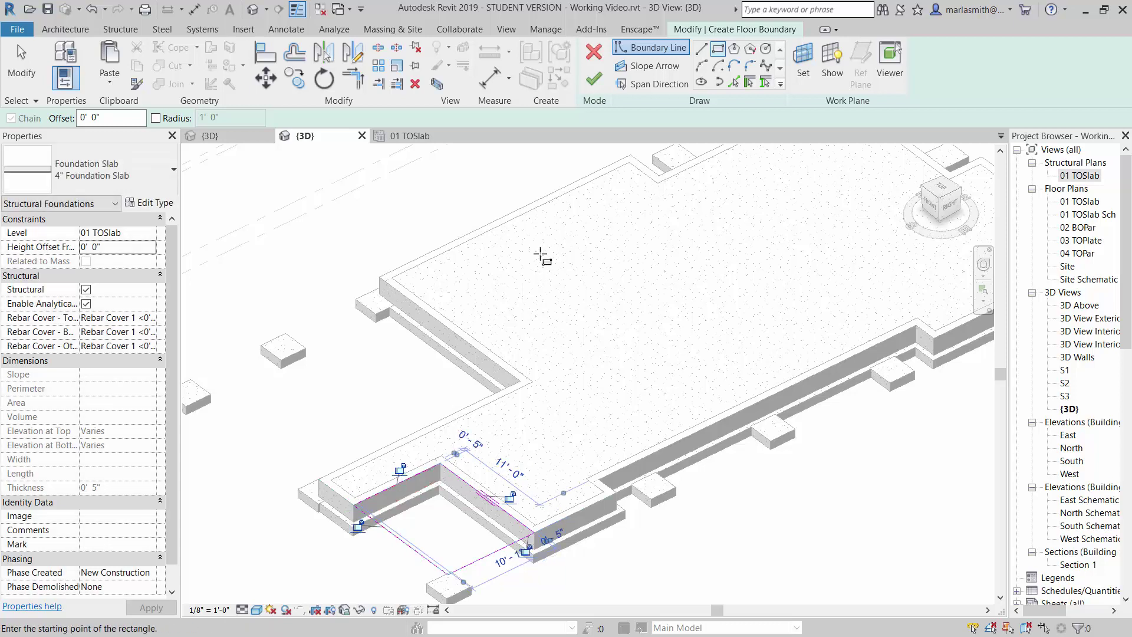
click(594, 80)
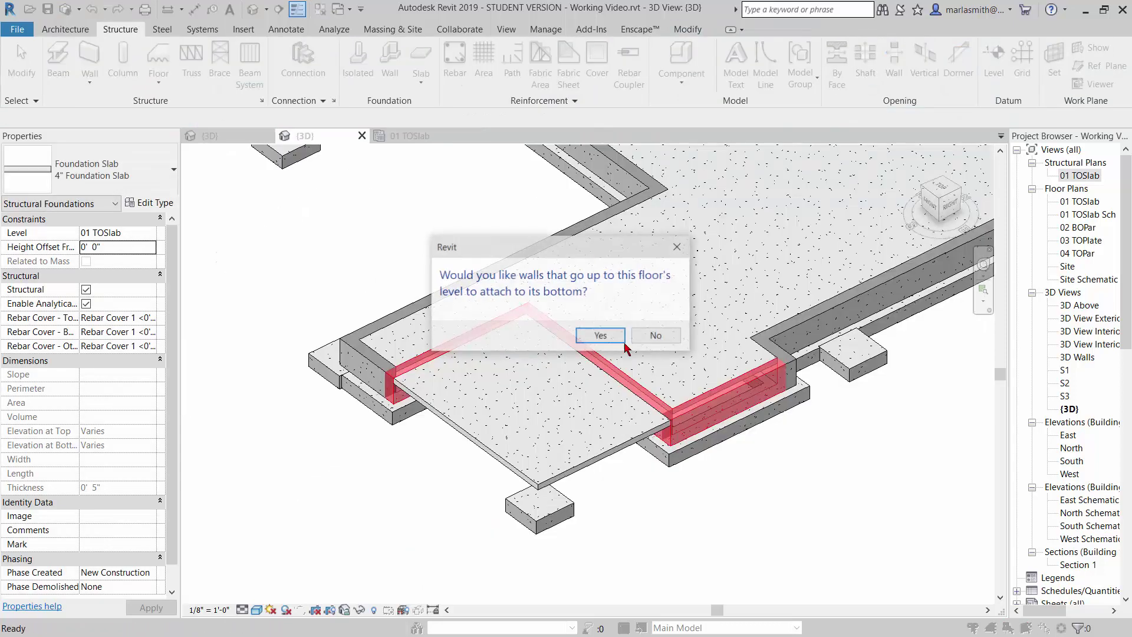
click(659, 333)
key(Escape)
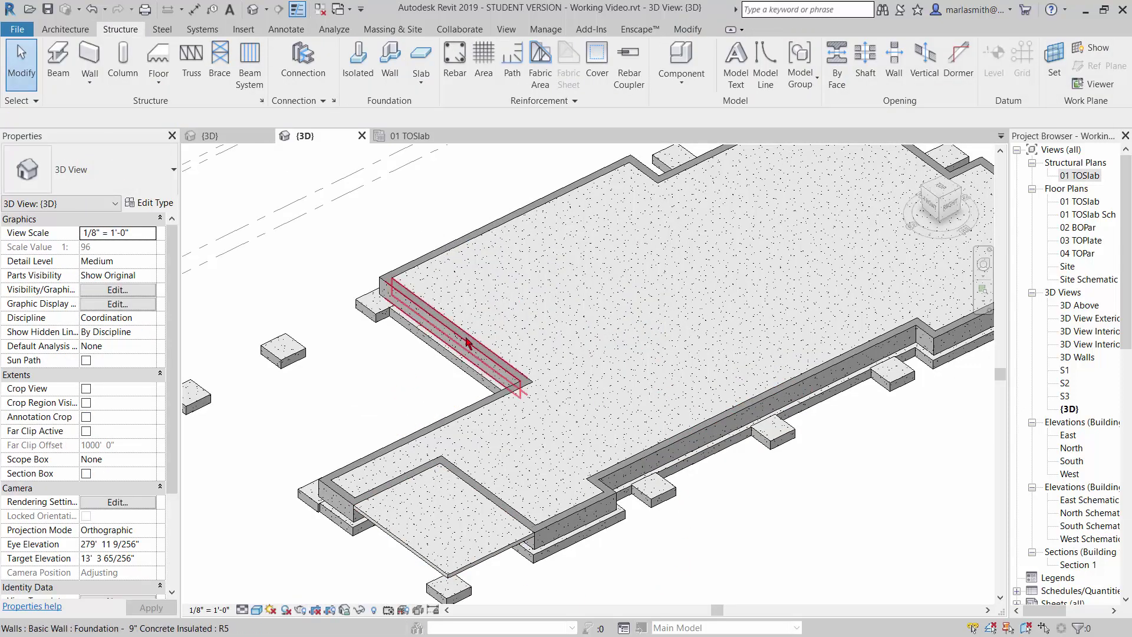
Create a 4" foundation slab about 24' 6" by 21' 1" in the larger notch at height offset -0' 6", without attaching walls.
scroll(466, 335, down, 3)
scroll(326, 310, up, 2)
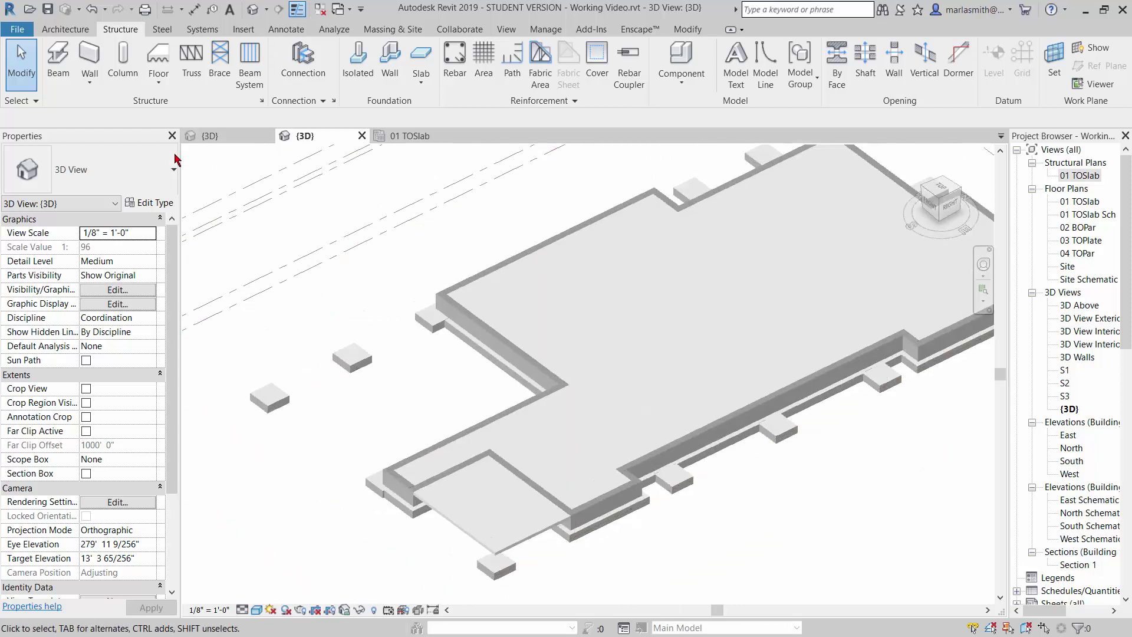
click(429, 82)
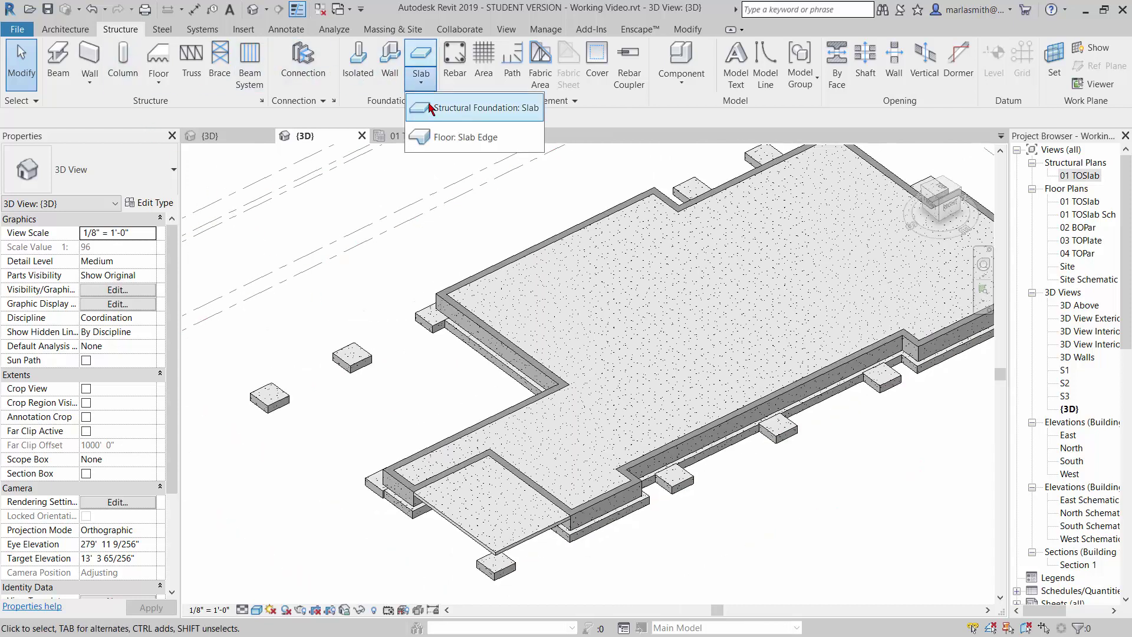
click(432, 116)
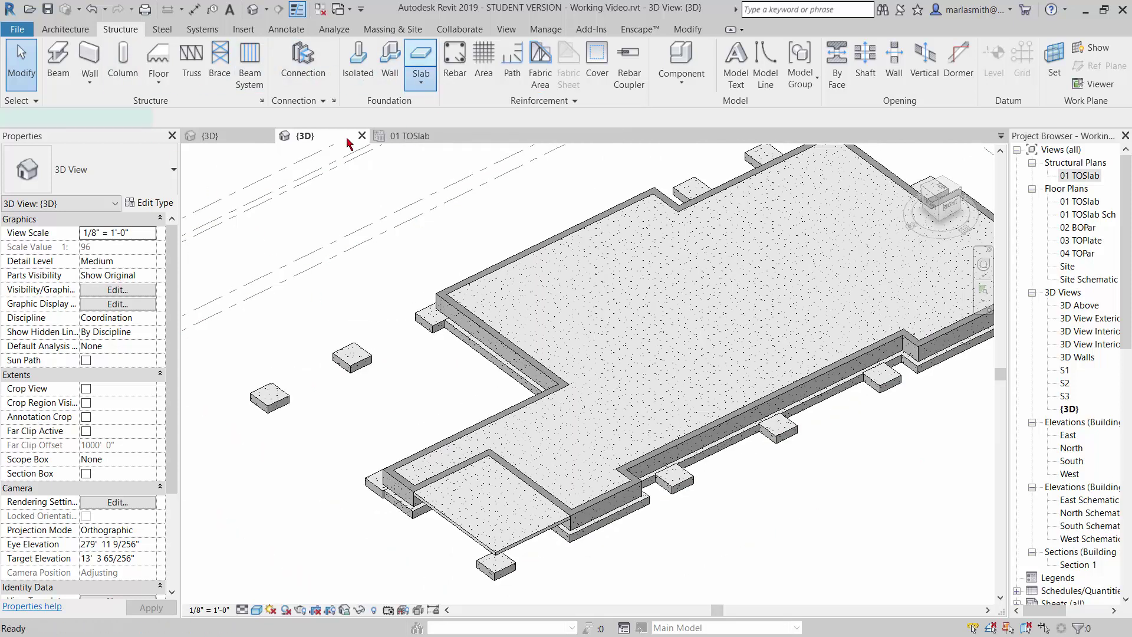
click(132, 252)
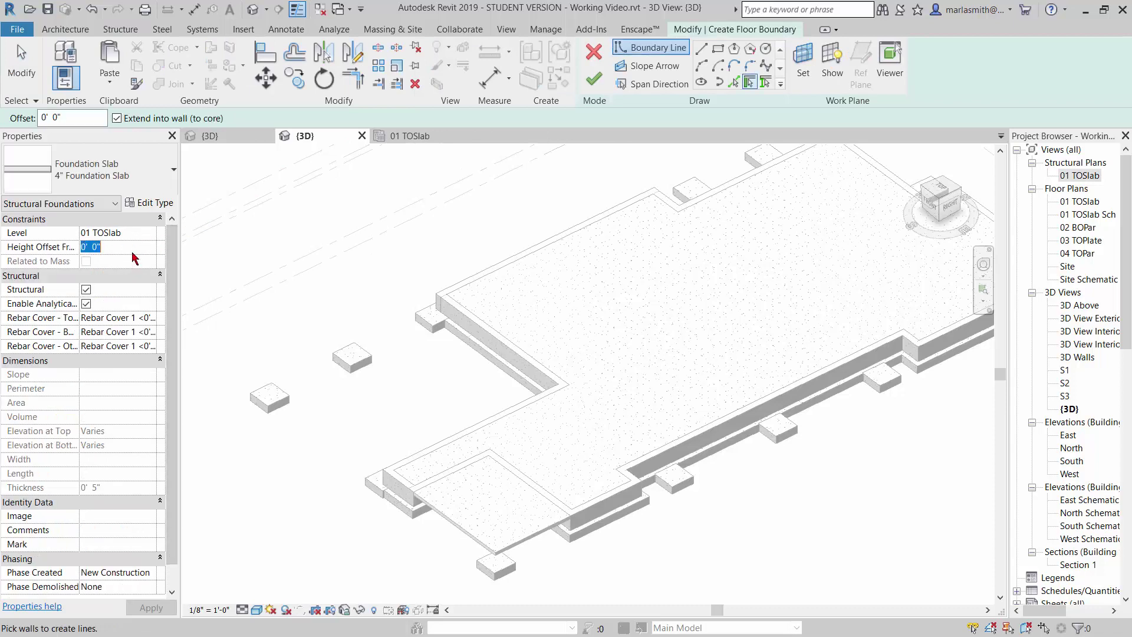
text(-6)
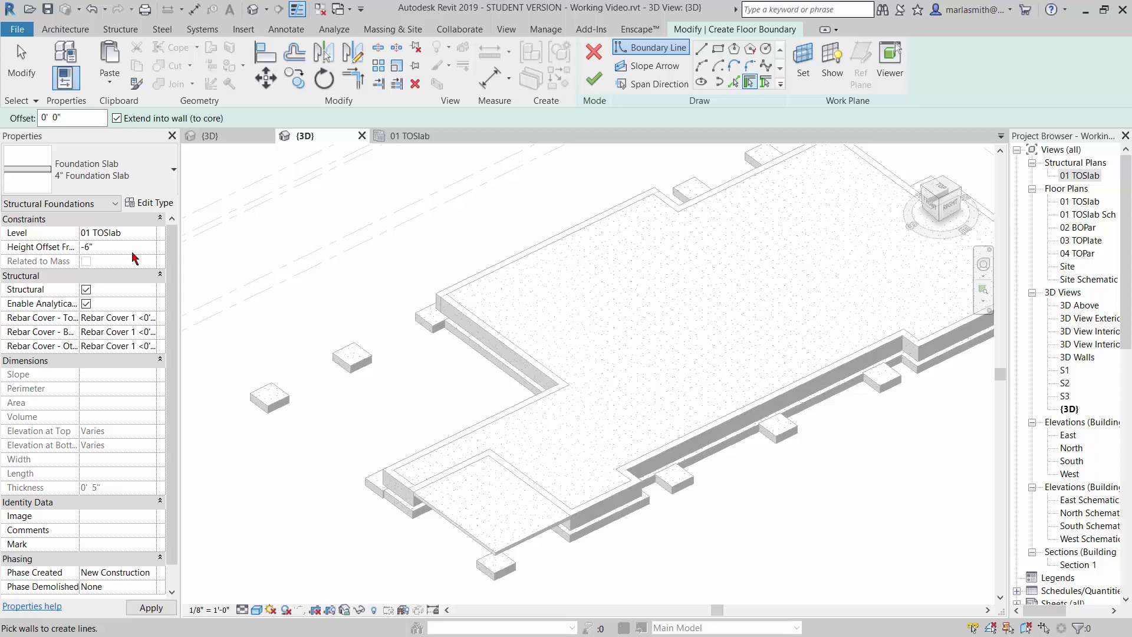
key(Return)
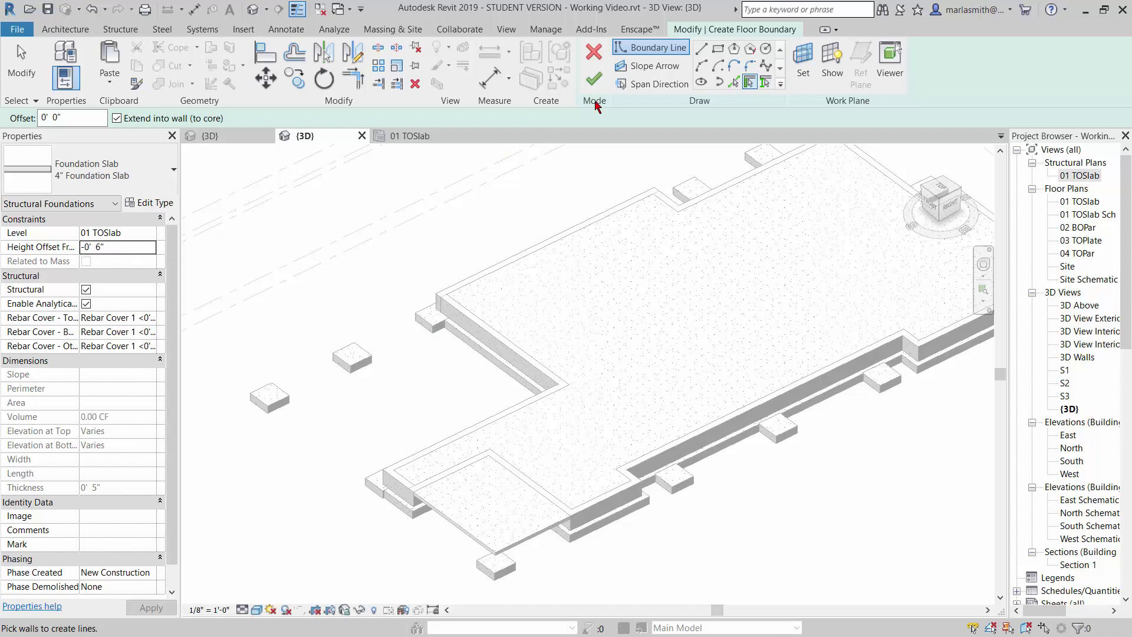
click(718, 49)
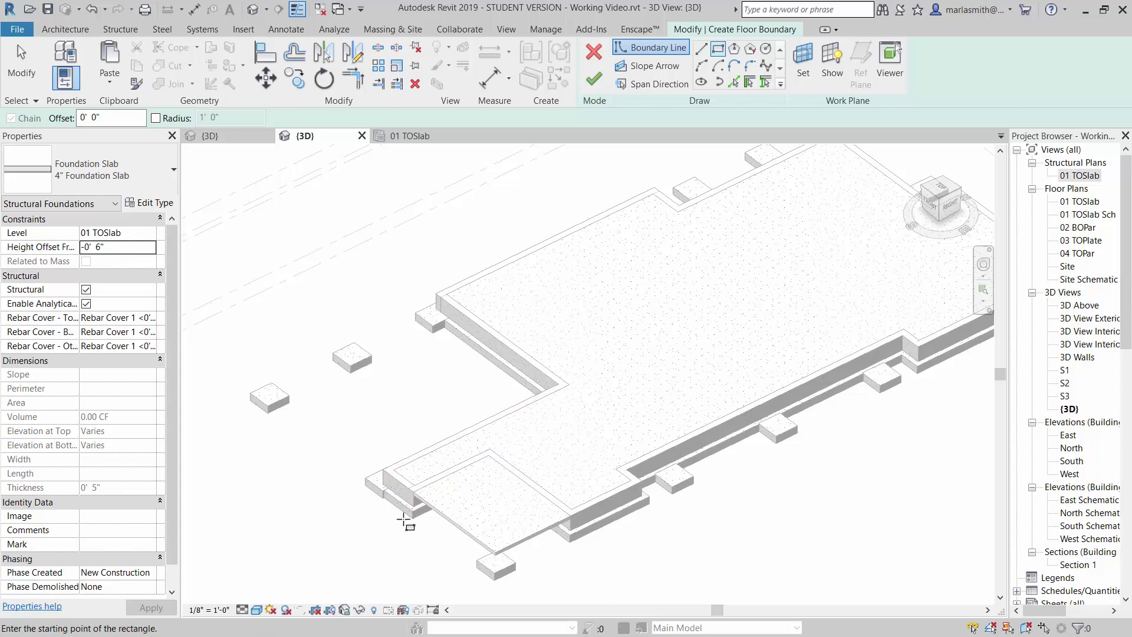
click(435, 293)
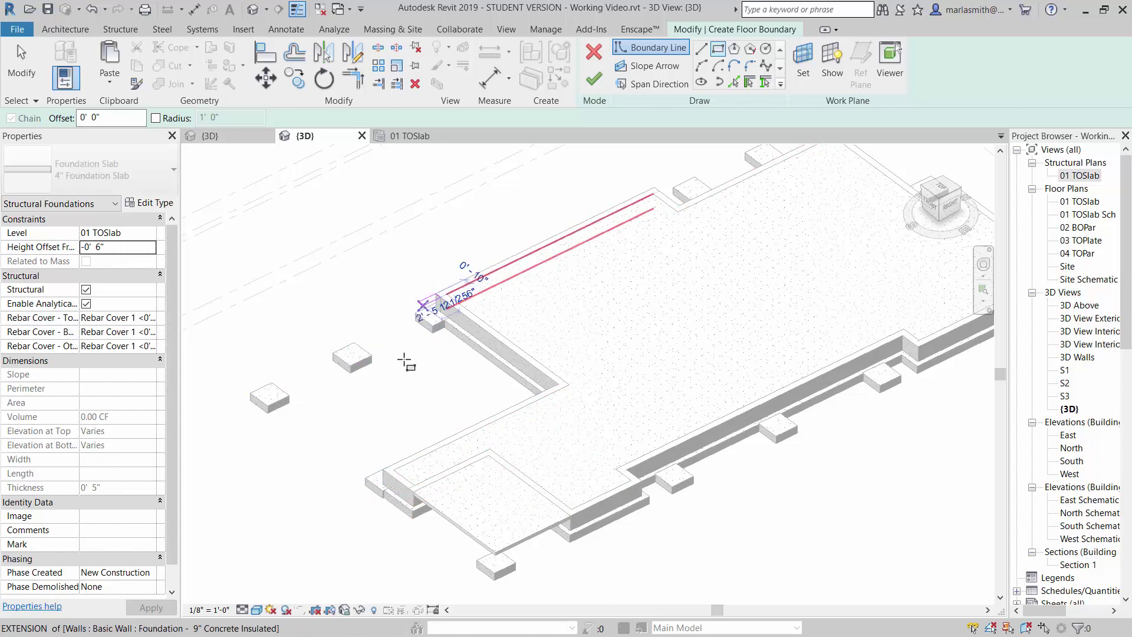
click(382, 470)
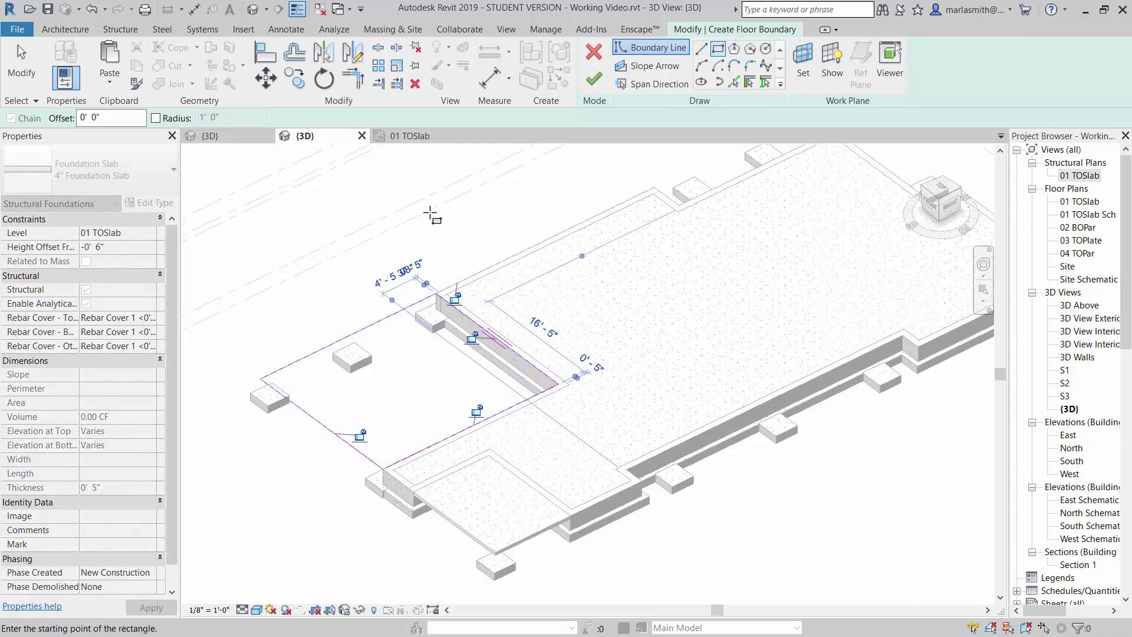
click(594, 80)
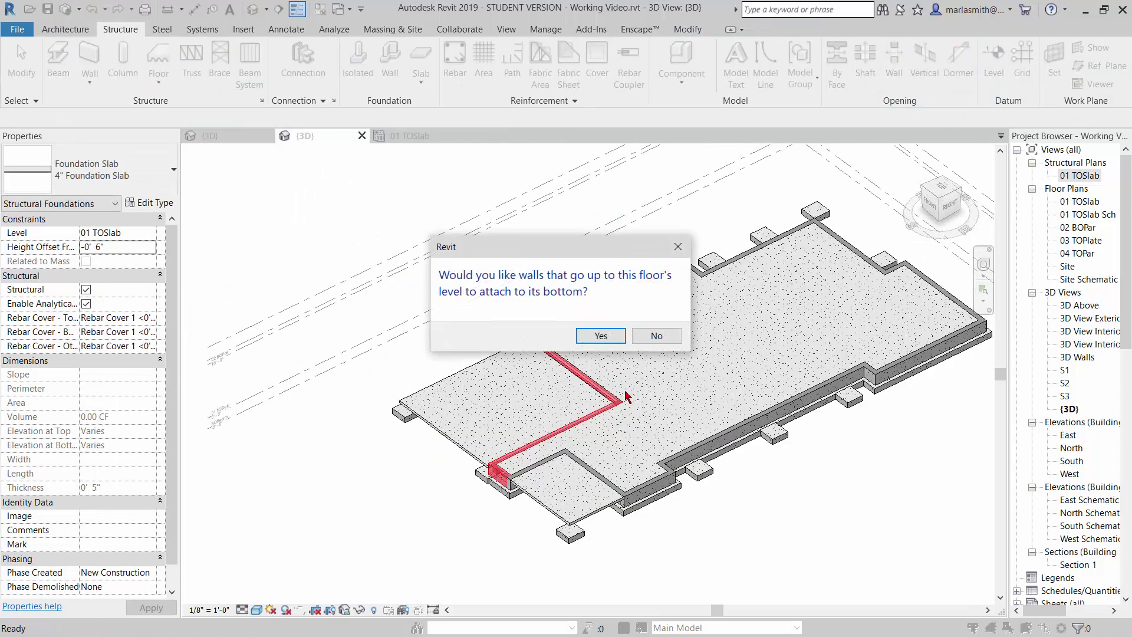
click(656, 335)
scroll(518, 337, up, 5)
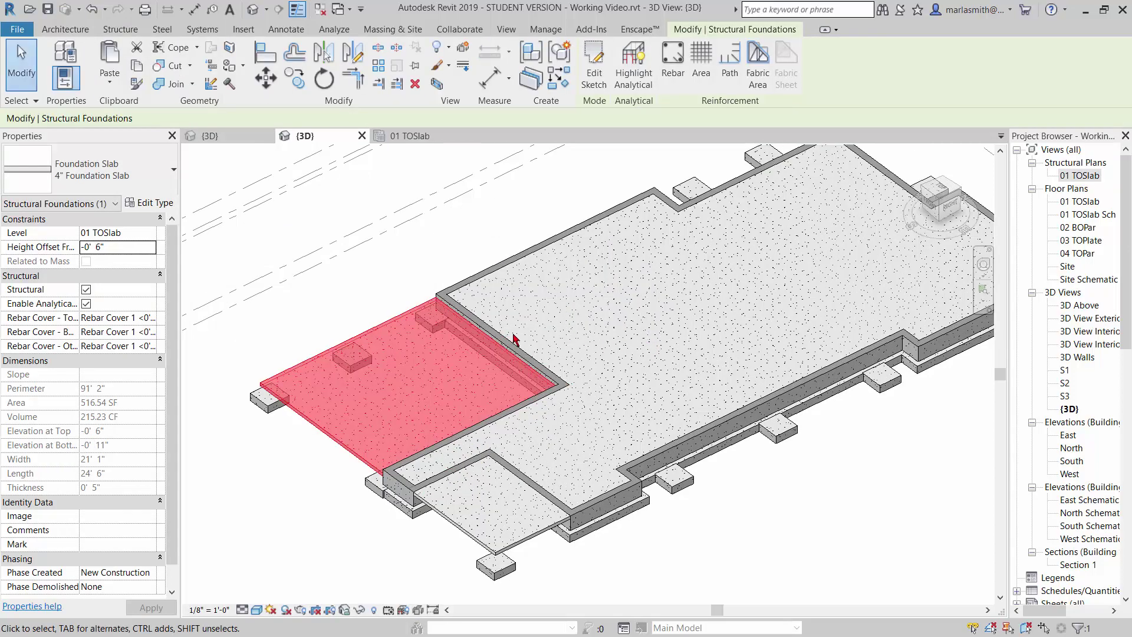
click(403, 273)
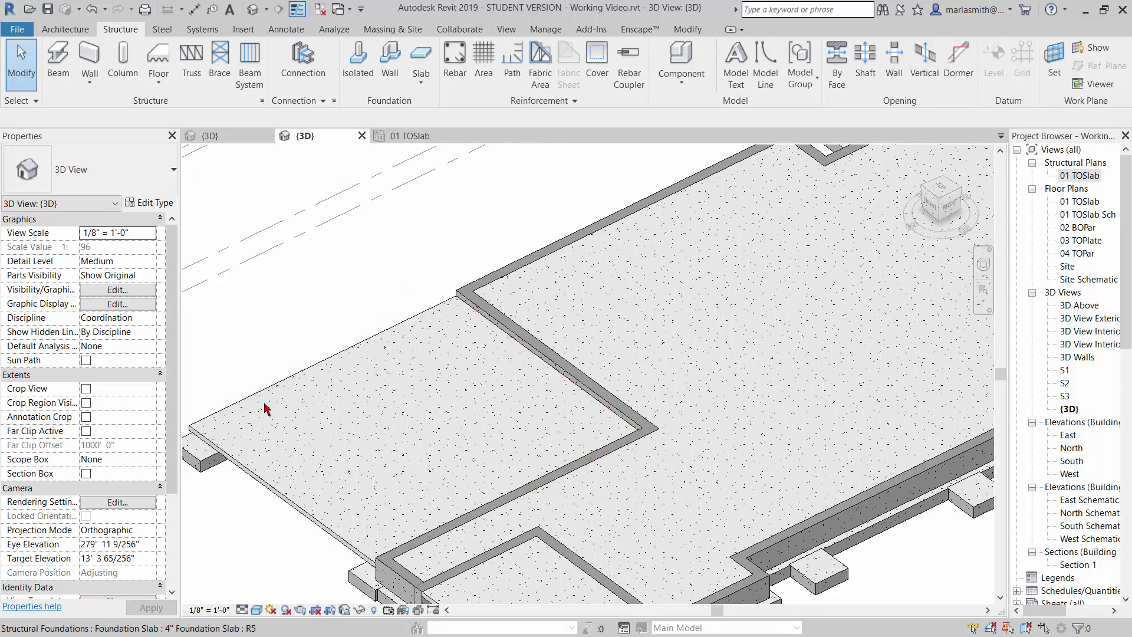
Return to the 01 TOSlab structural plan, framing the area around the two exterior notches.
scroll(438, 348, down, 1)
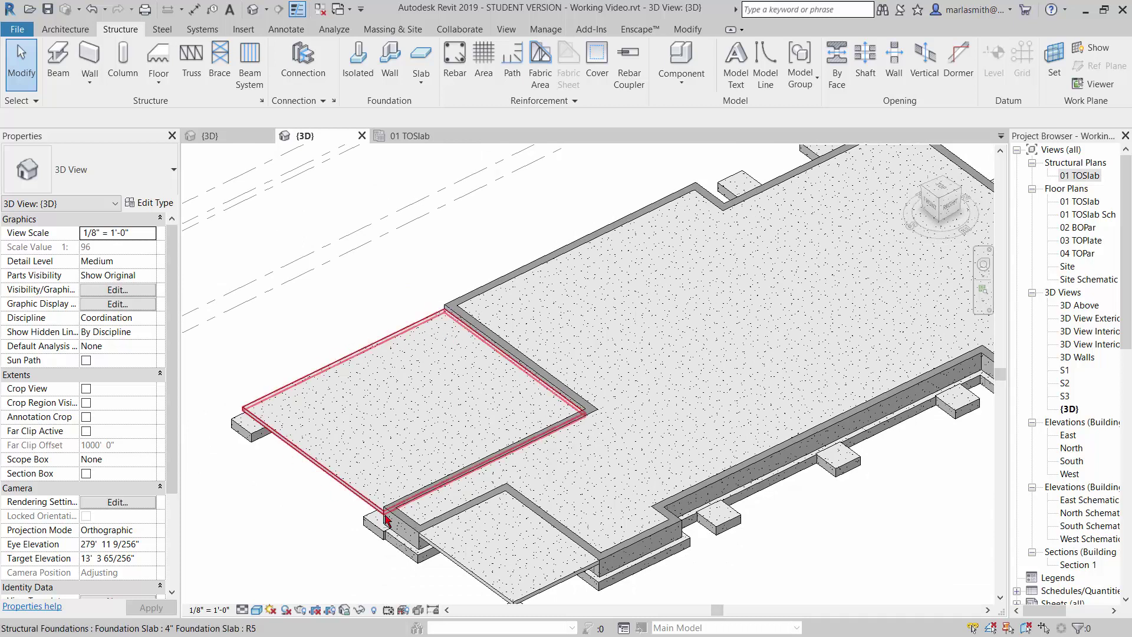
scroll(383, 513, down, 2)
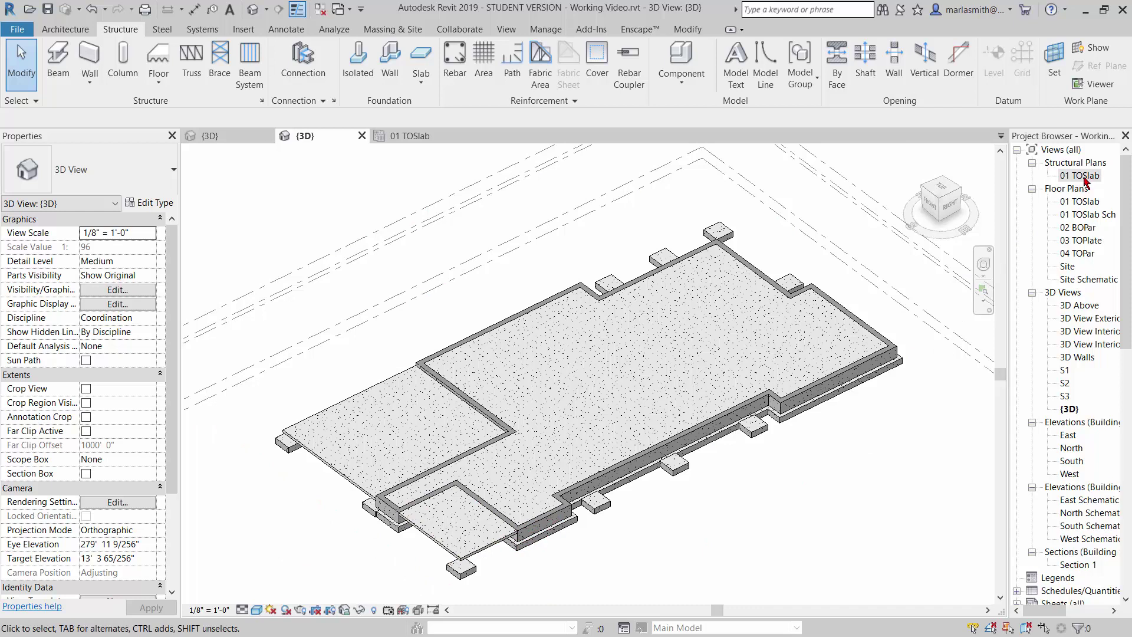
double_click(1083, 177)
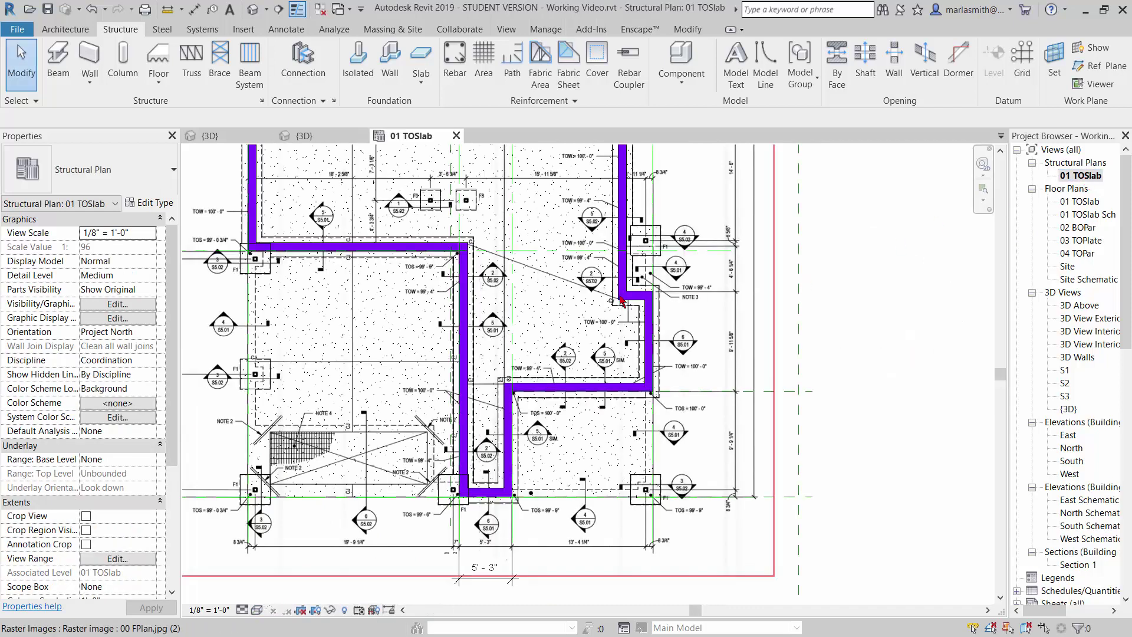
scroll(231, 276, up, 1)
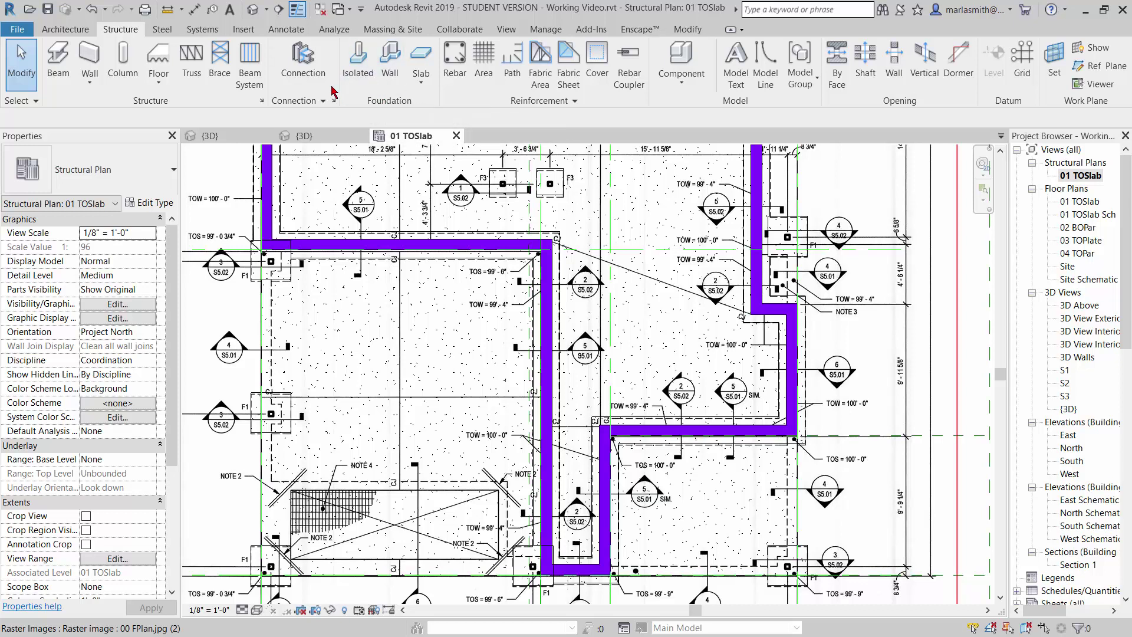
click(69, 29)
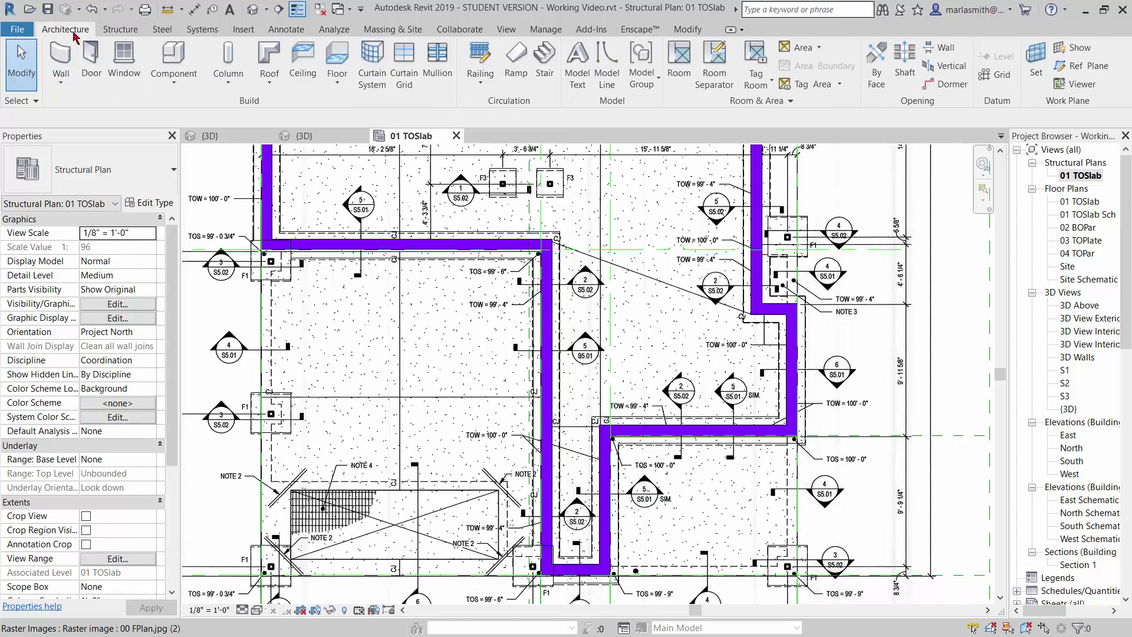
click(67, 77)
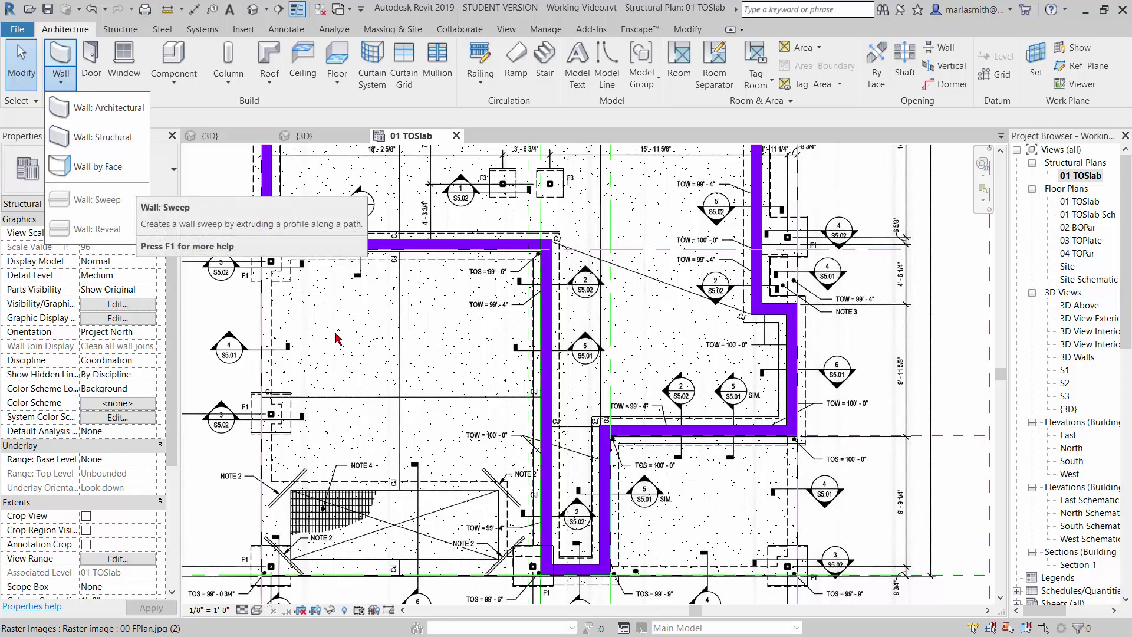
click(289, 194)
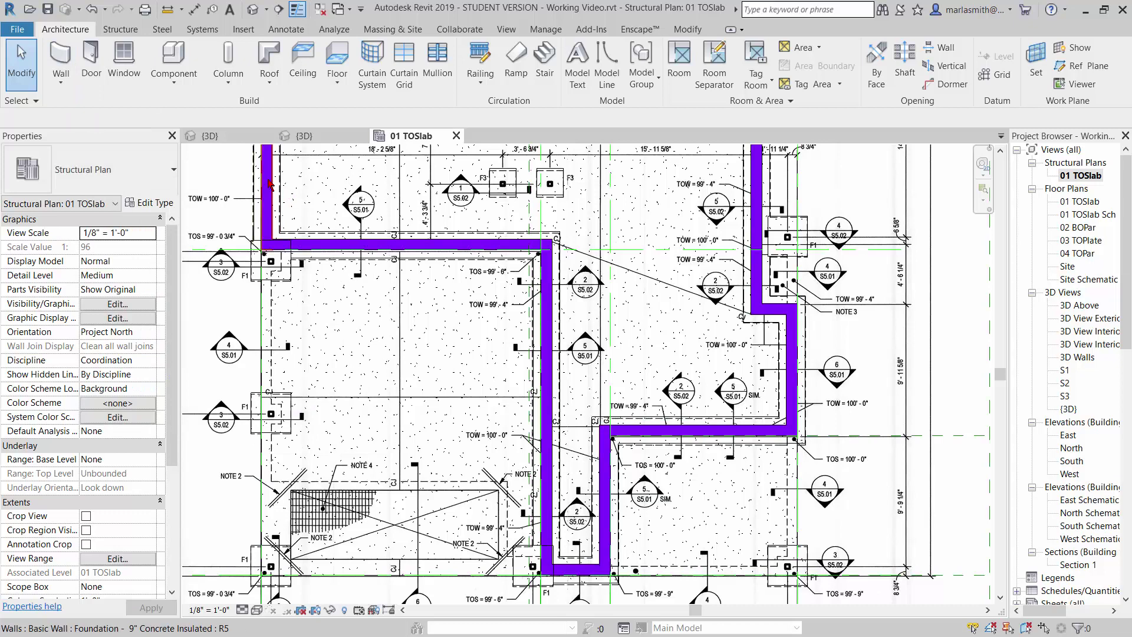
Create a similar 9" insulated concrete foundation wall, about 24' 6" long, along the larger notch's outer side, with base and top offsets of -0' 10".
click(269, 183)
right_click(267, 177)
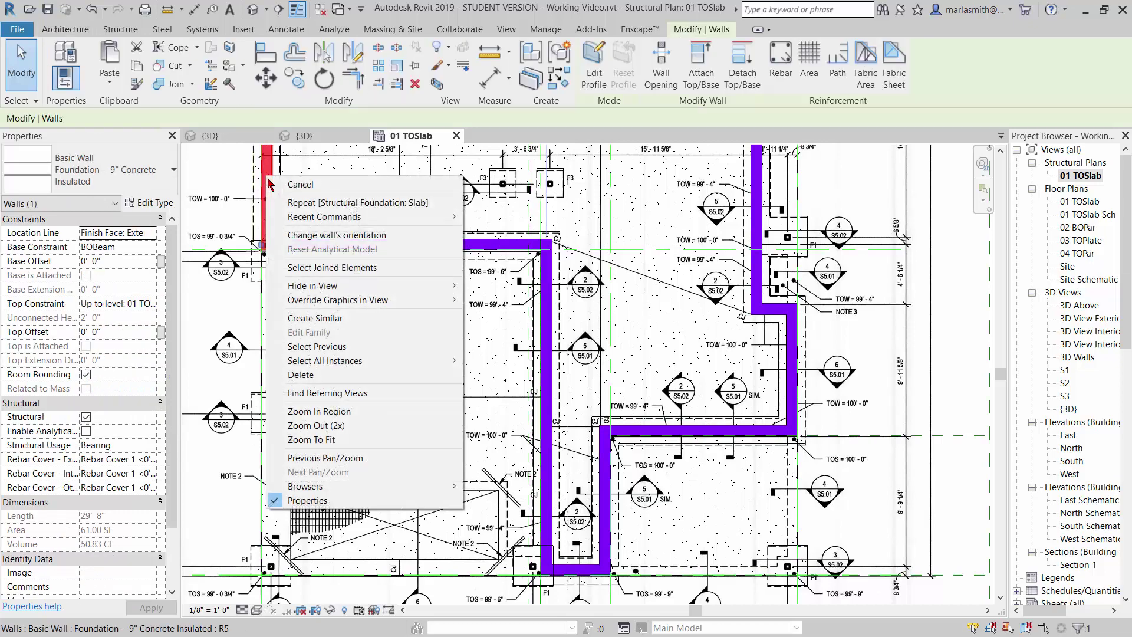
click(315, 324)
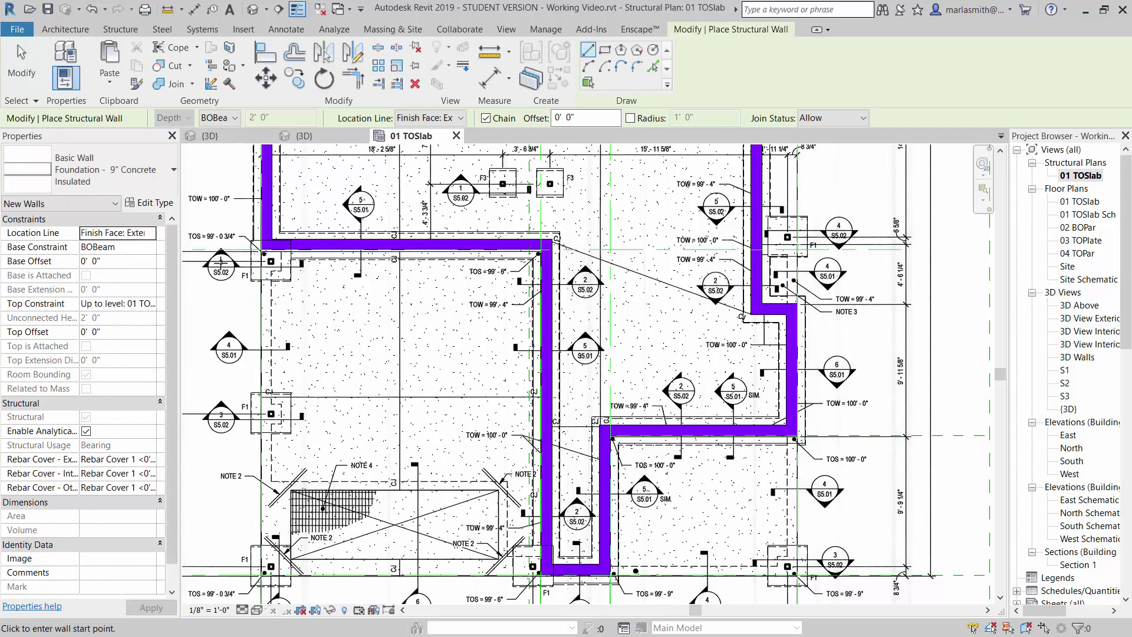
click(140, 261)
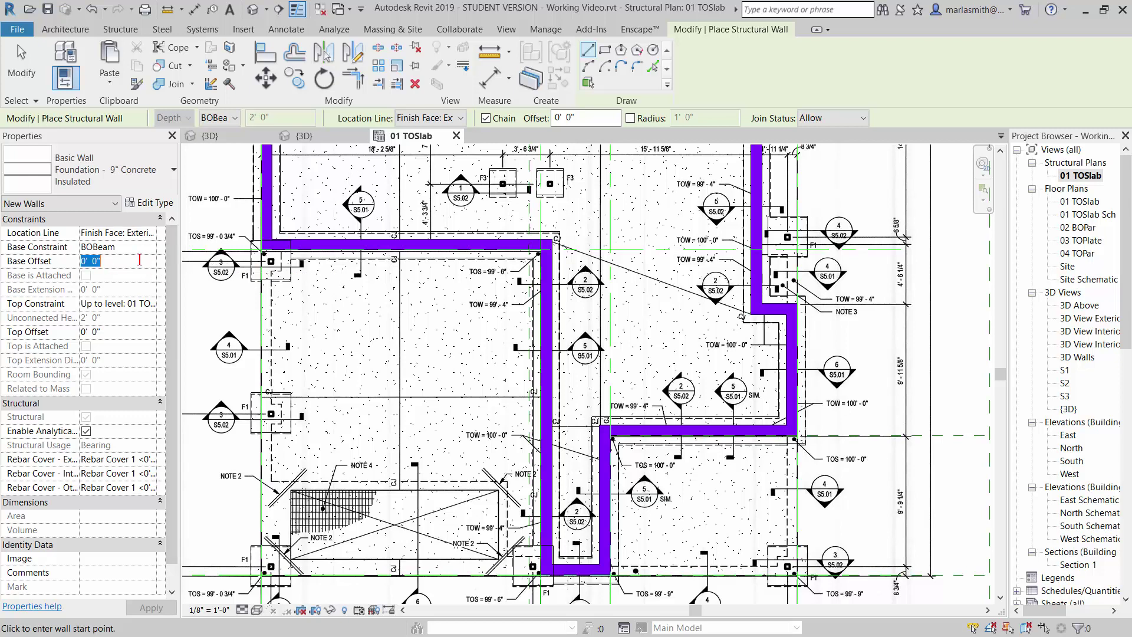
text(-10)
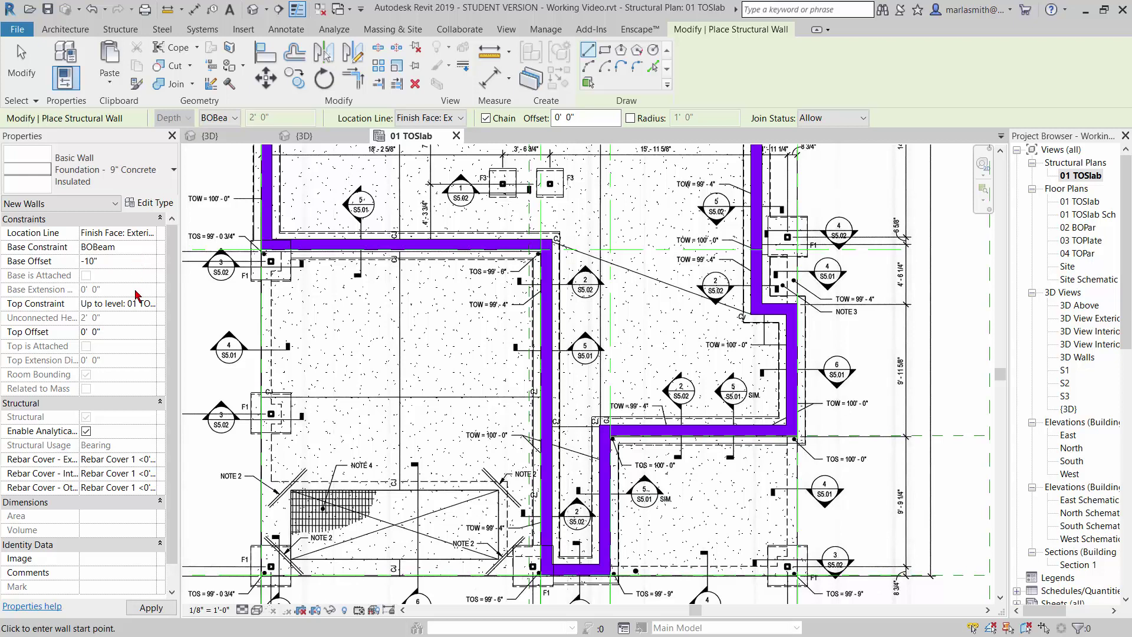
click(133, 331)
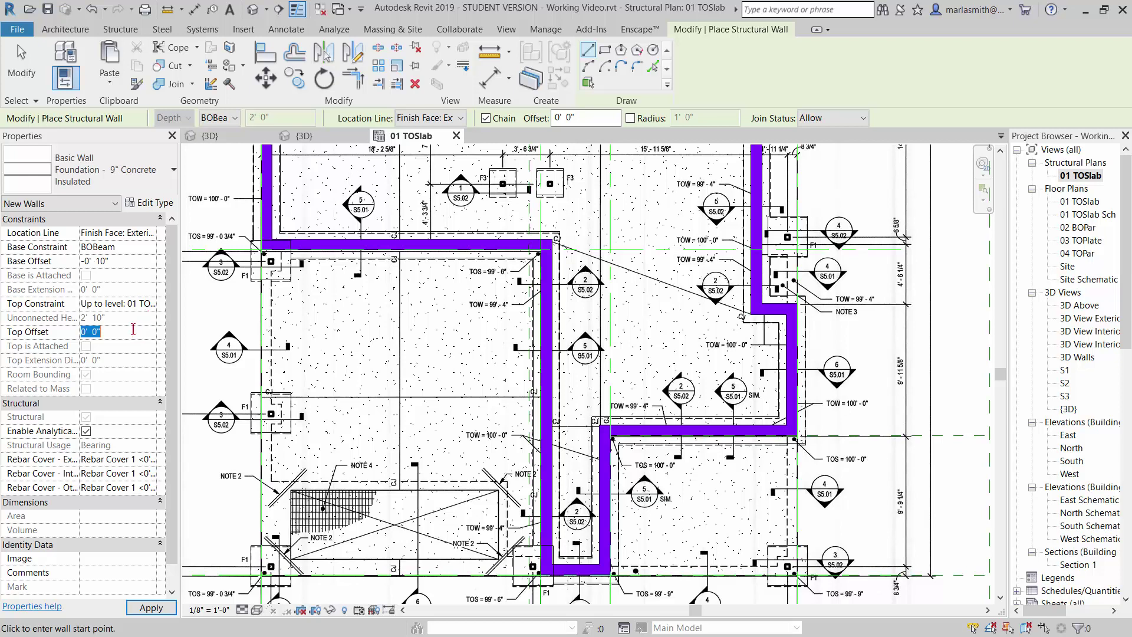
text(-)
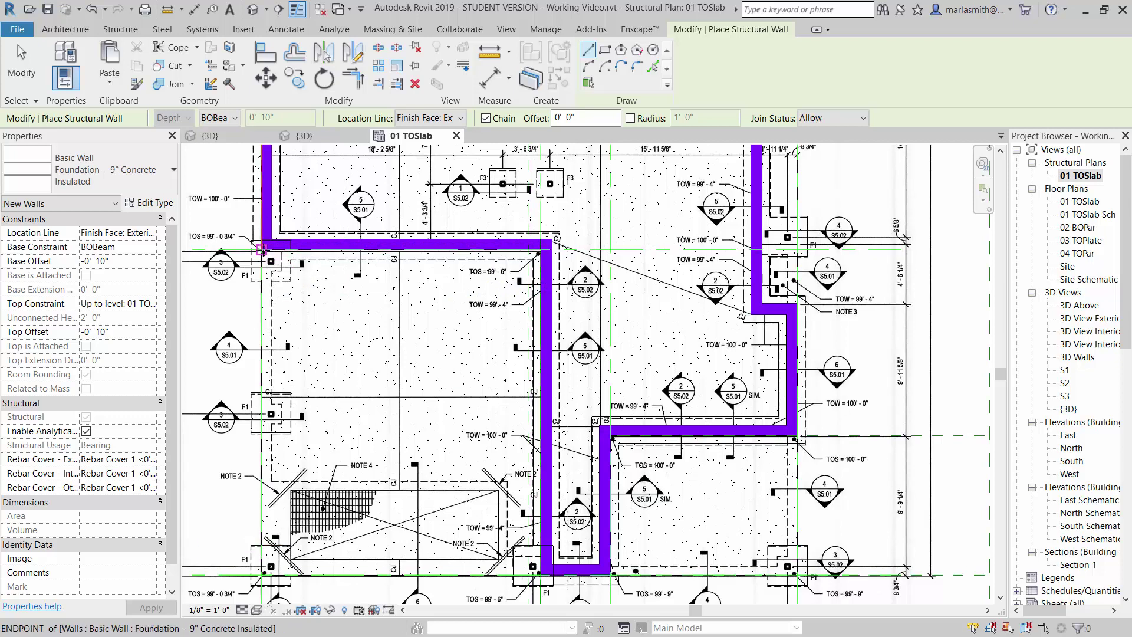
click(262, 250)
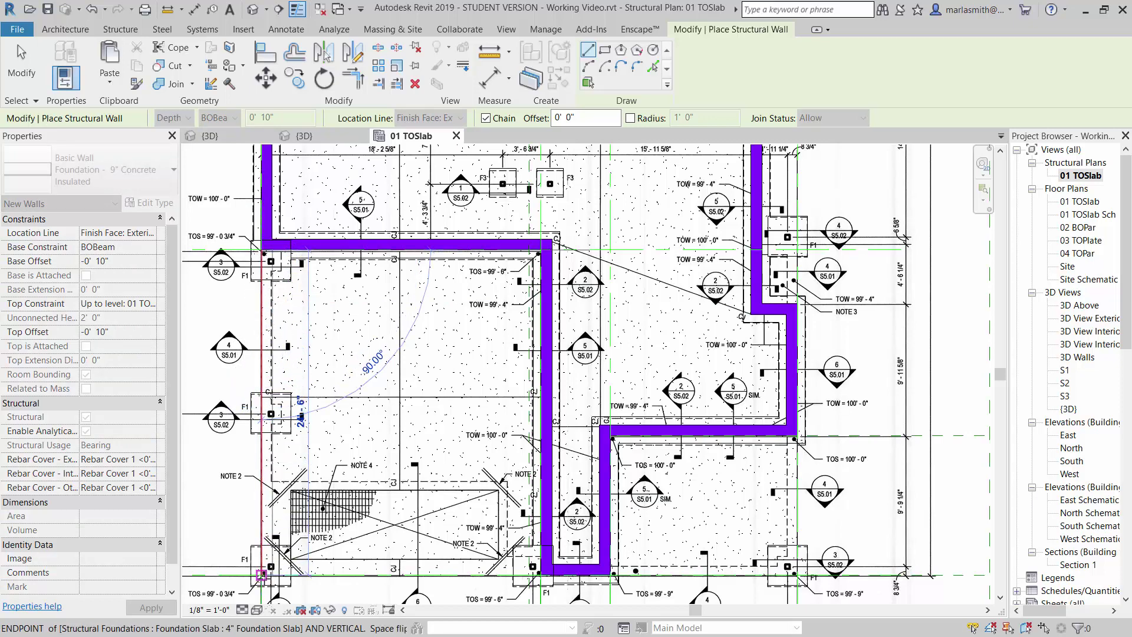
click(261, 574)
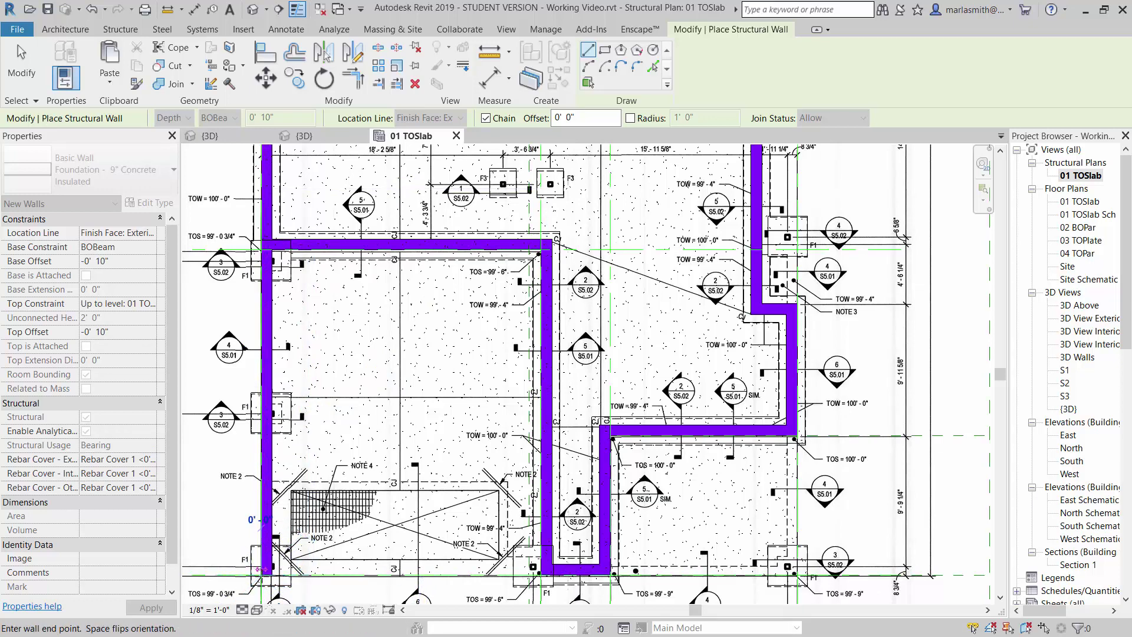
key(Escape)
key(Escape)
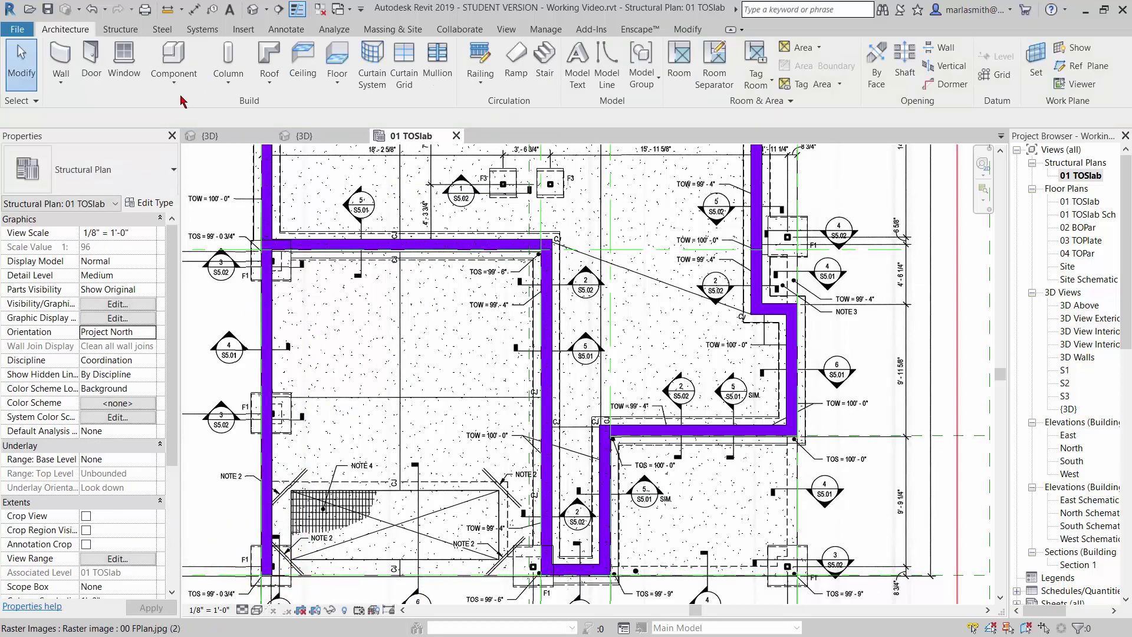
Draw a foundation wall about 21' 6" long across the larger notch's open front edge, using Finish Face: Exterior as the location line.
click(61, 59)
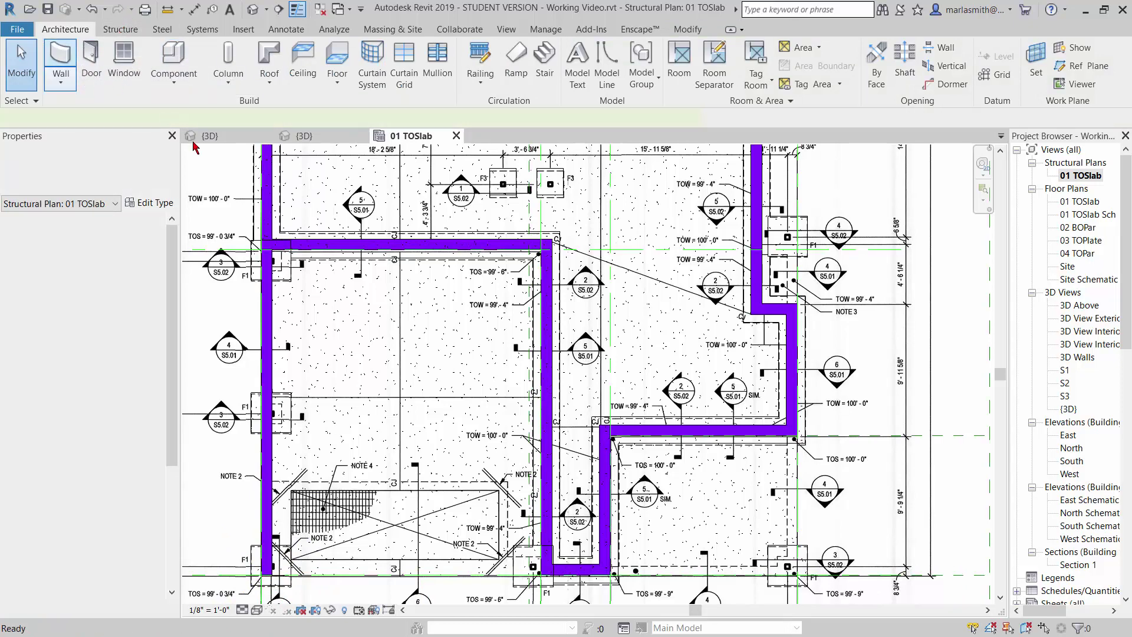
scroll(260, 563, up, 3)
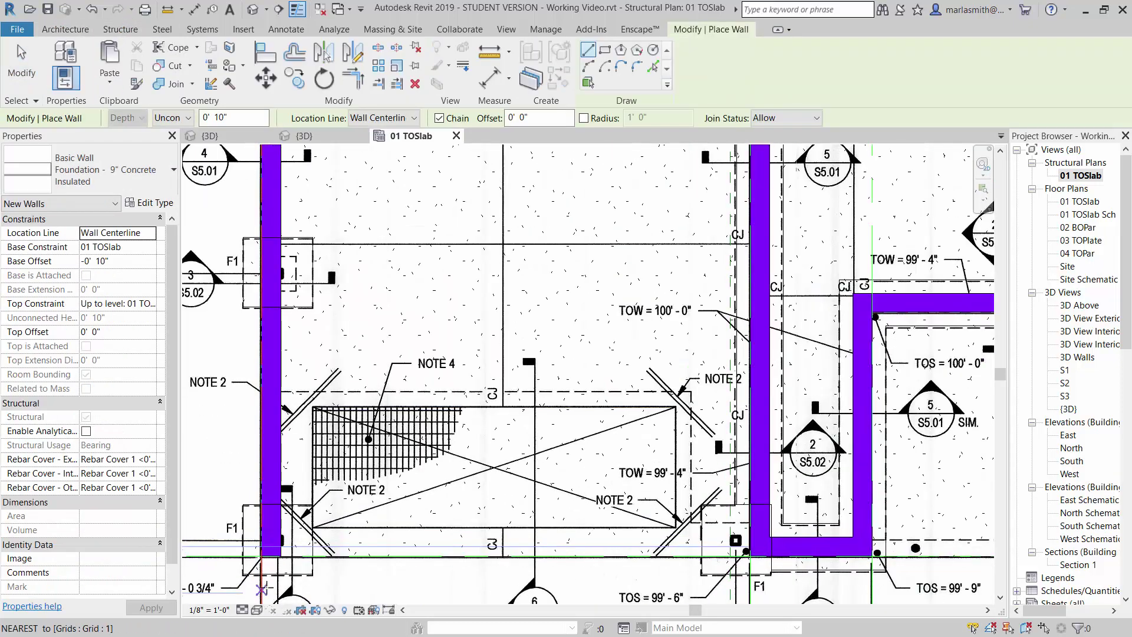
click(260, 556)
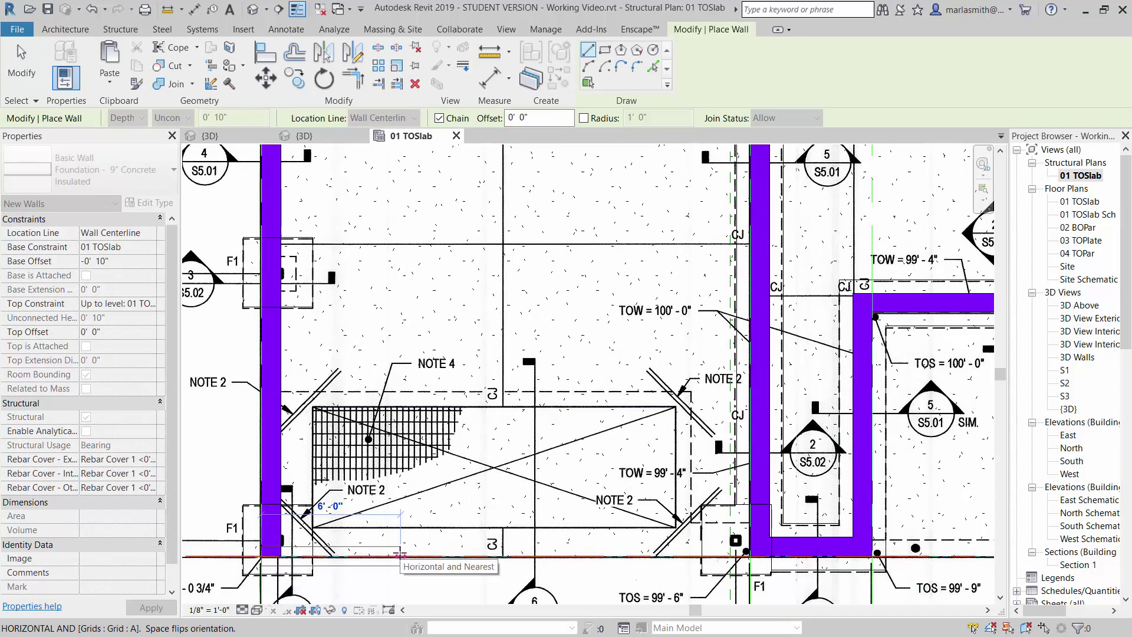
key(Escape)
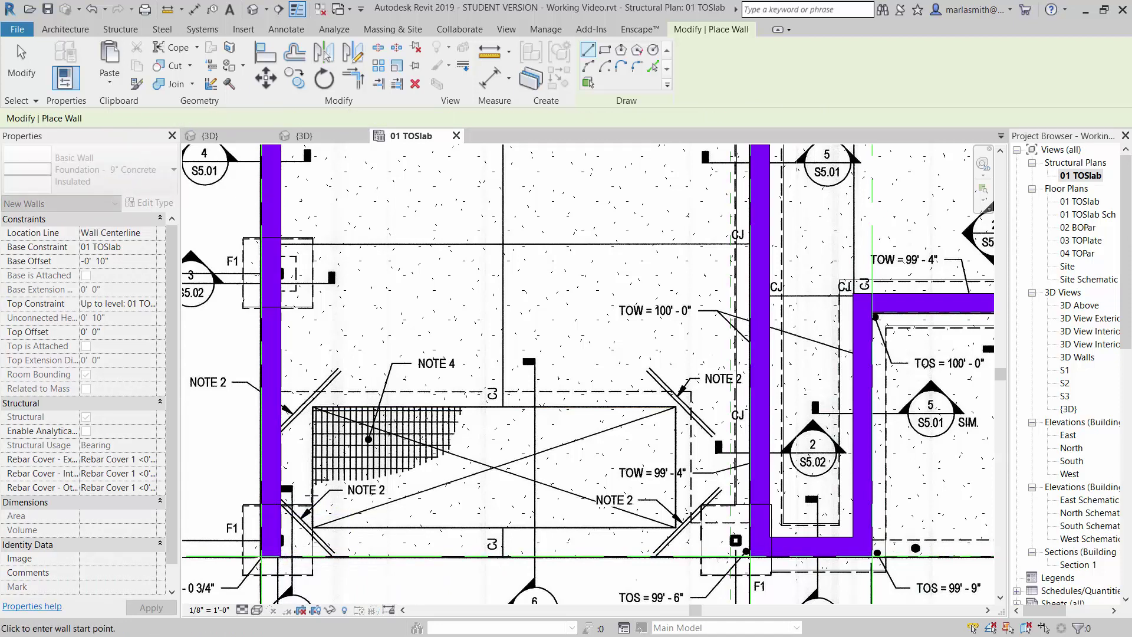
click(415, 118)
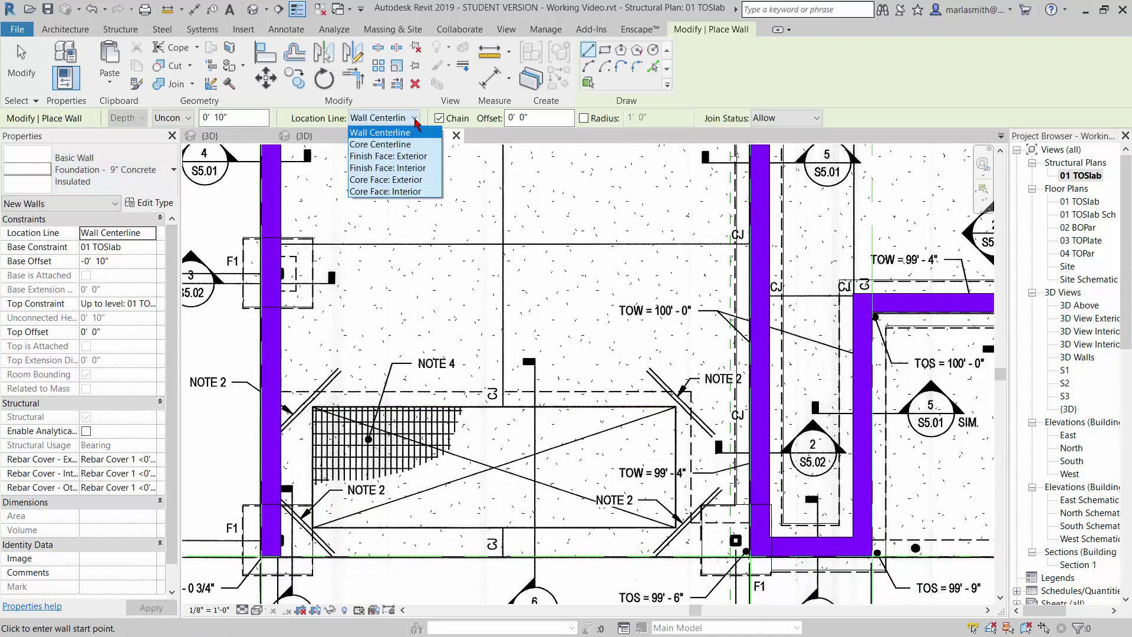
click(405, 156)
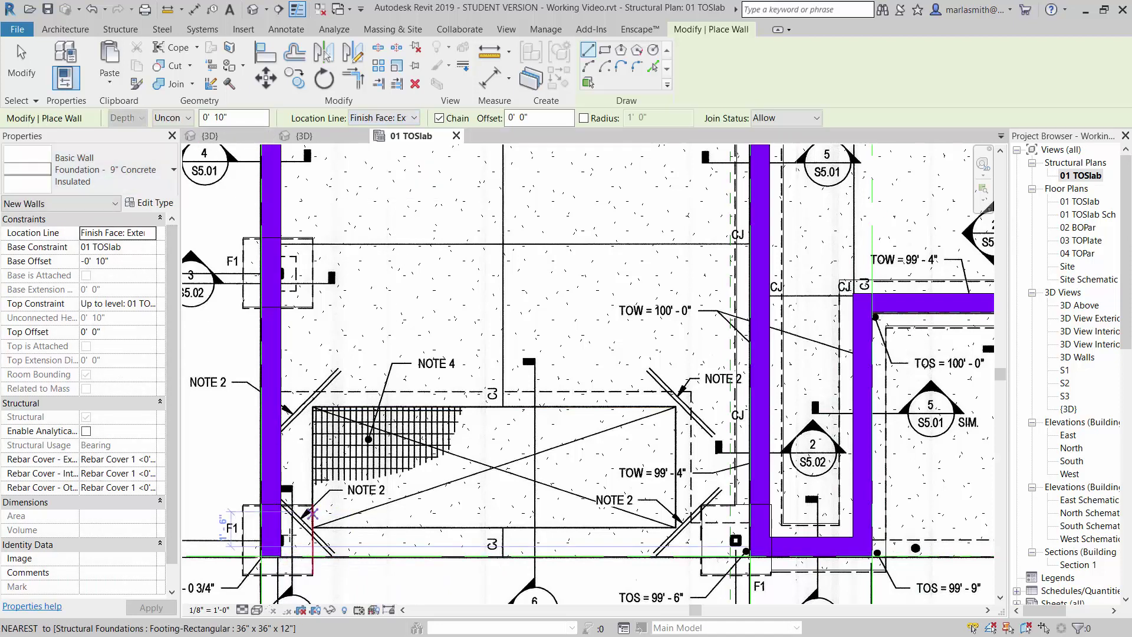
click(261, 556)
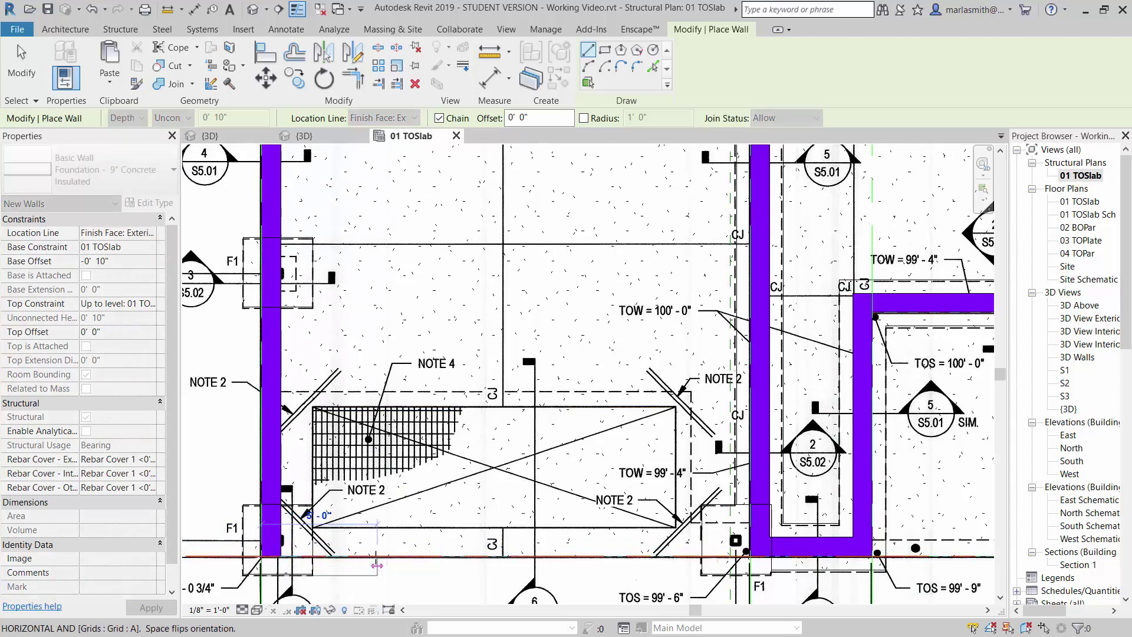
click(748, 555)
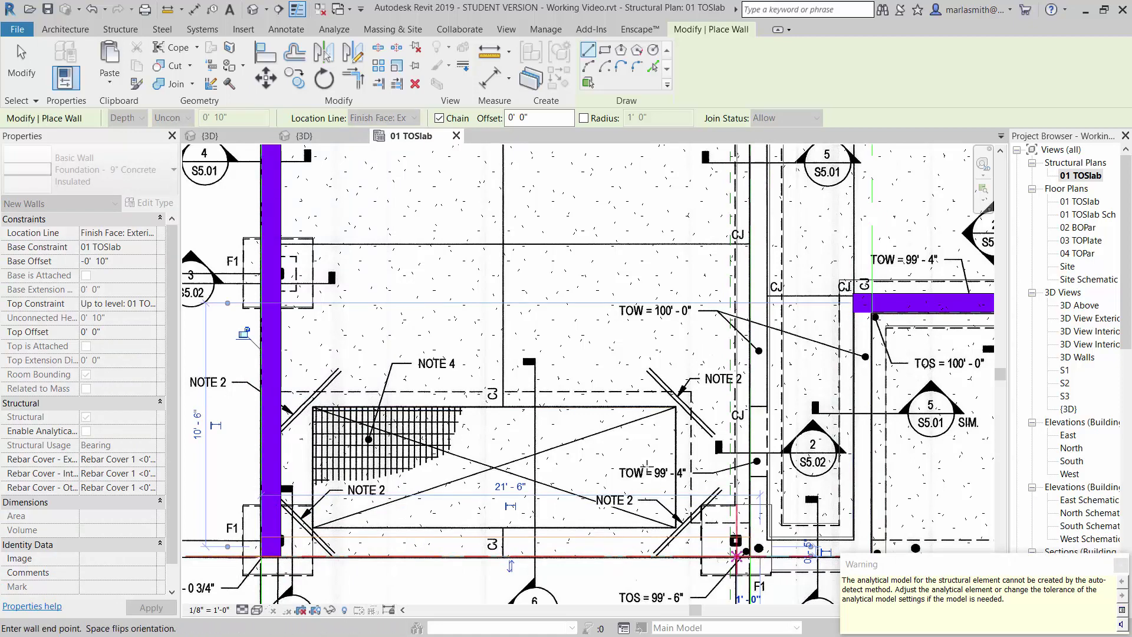
key(Escape)
key(Escape)
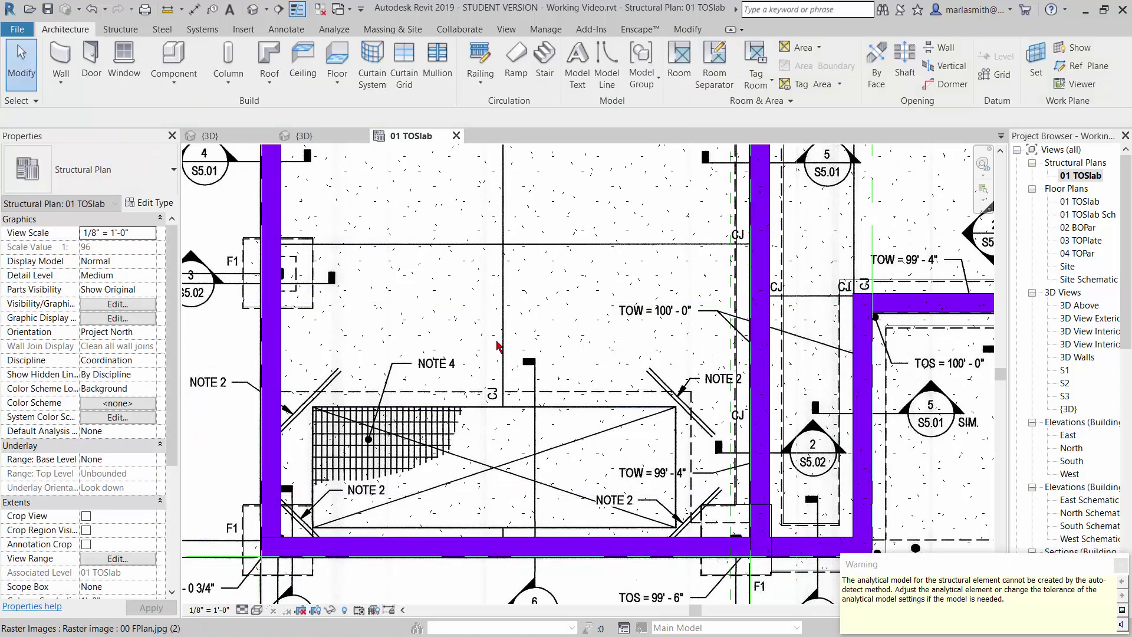
In the 3D view, set the base constraint of the larger notch's front wall to BOBeam.
click(252, 9)
shift+middle_drag(395, 457, 581, 434)
scroll(691, 504, up, 3)
scroll(765, 516, up, 2)
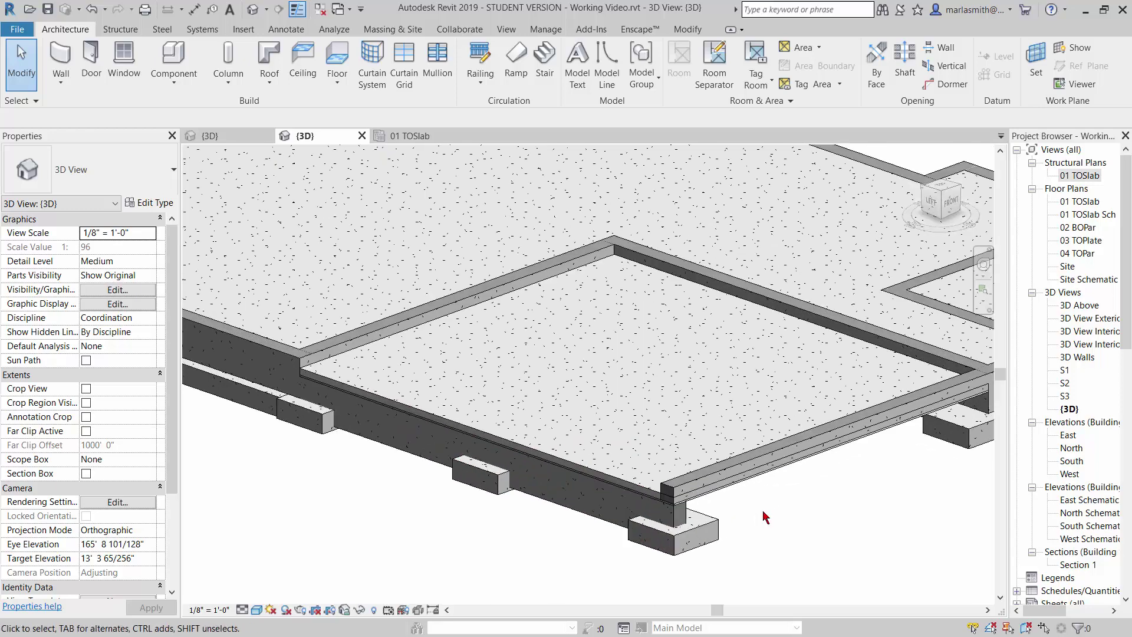
click(766, 458)
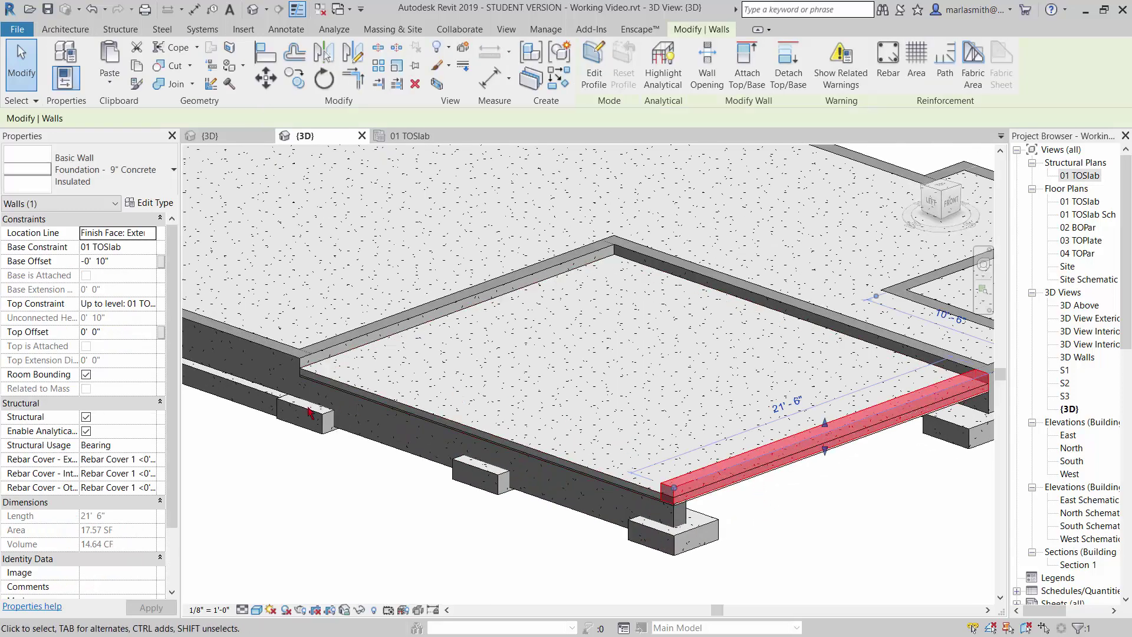
click(149, 250)
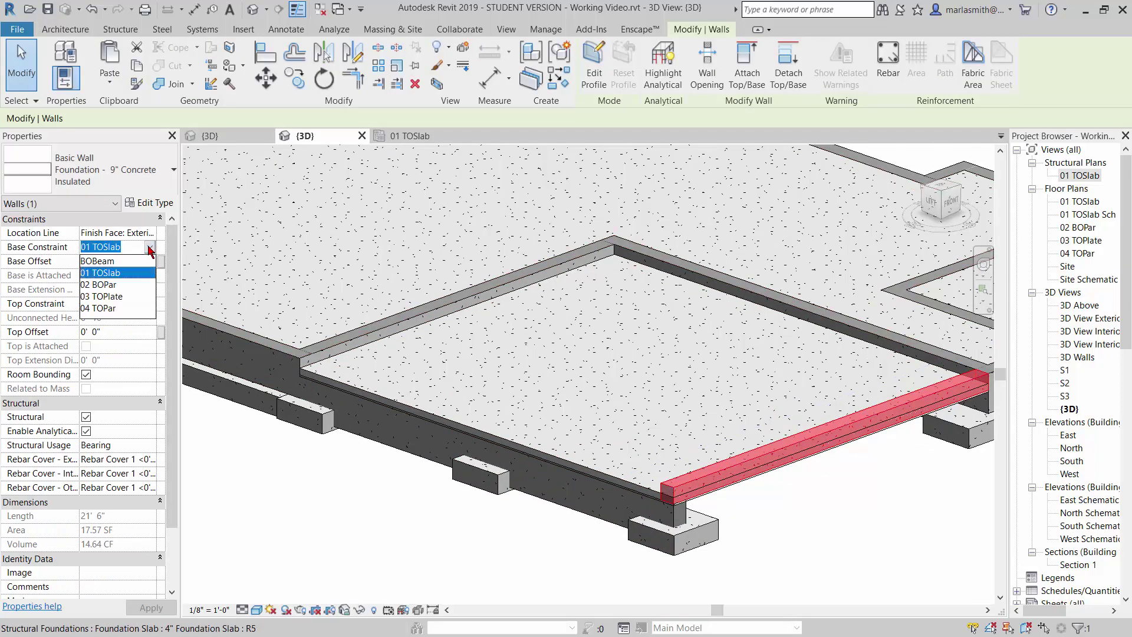
click(100, 261)
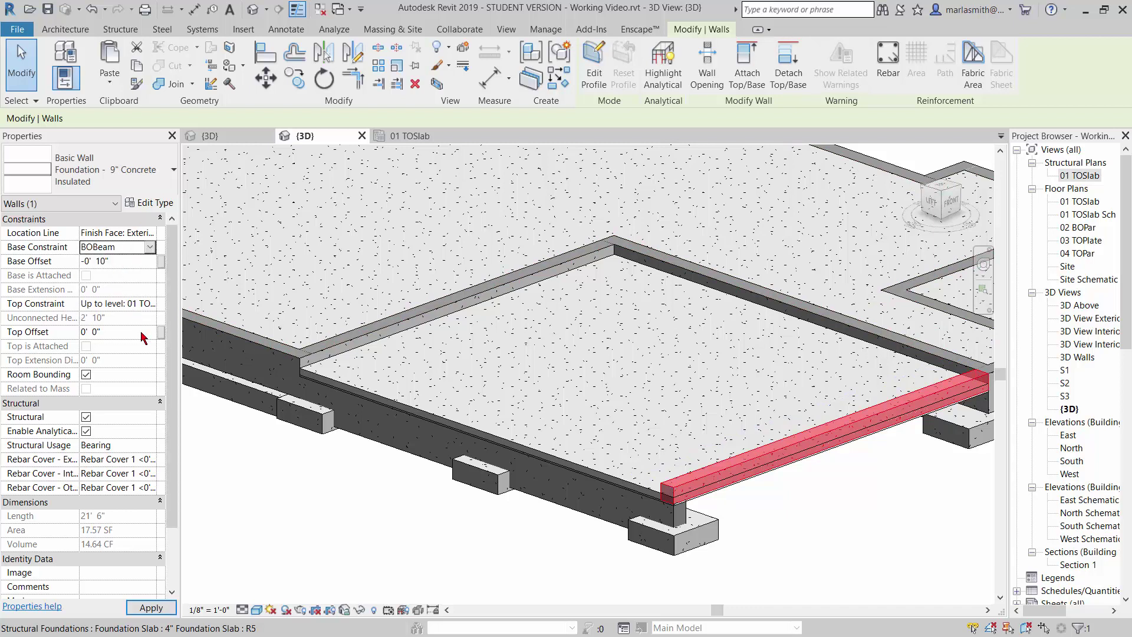
click(150, 307)
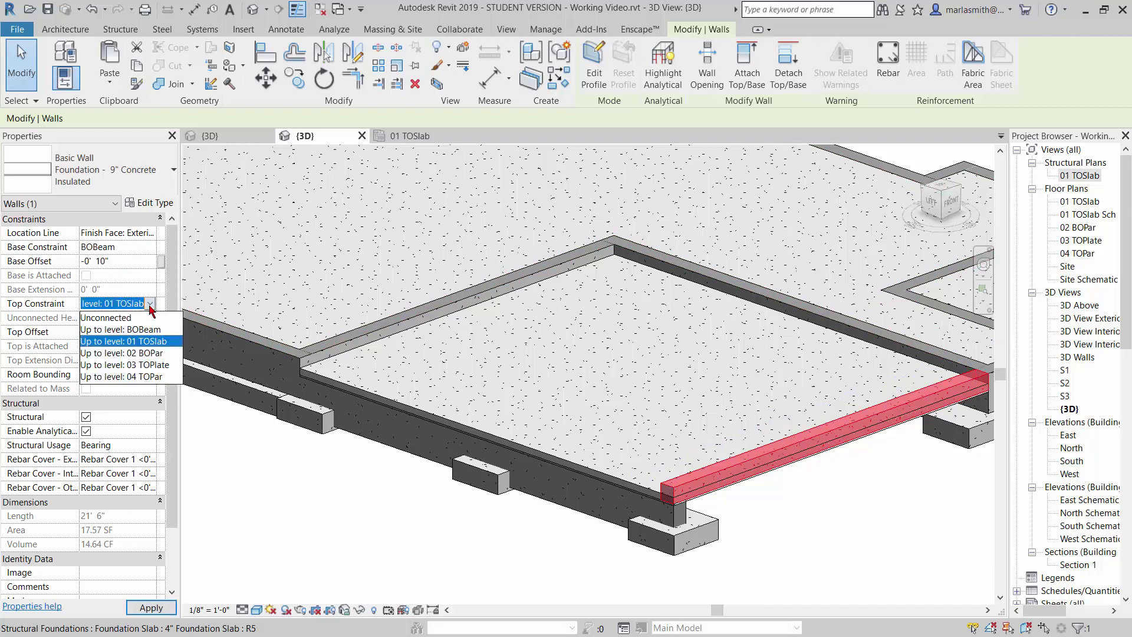
click(171, 317)
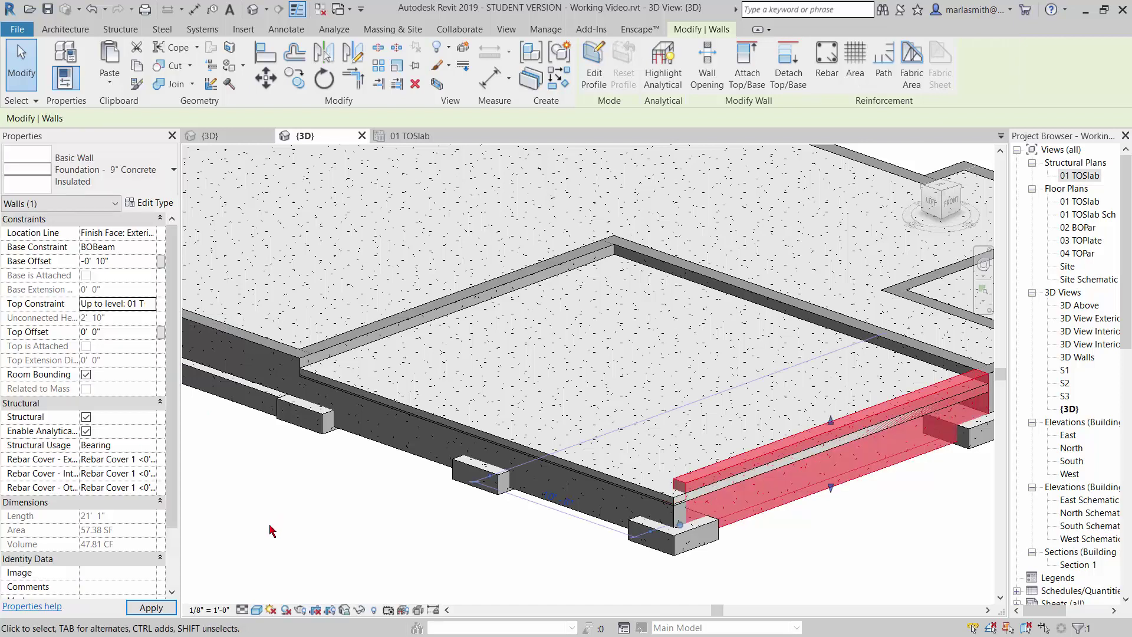
Set the front wall's top offset to -10" and inspect its outer corner beneath the slab.
click(132, 328)
text(-1)
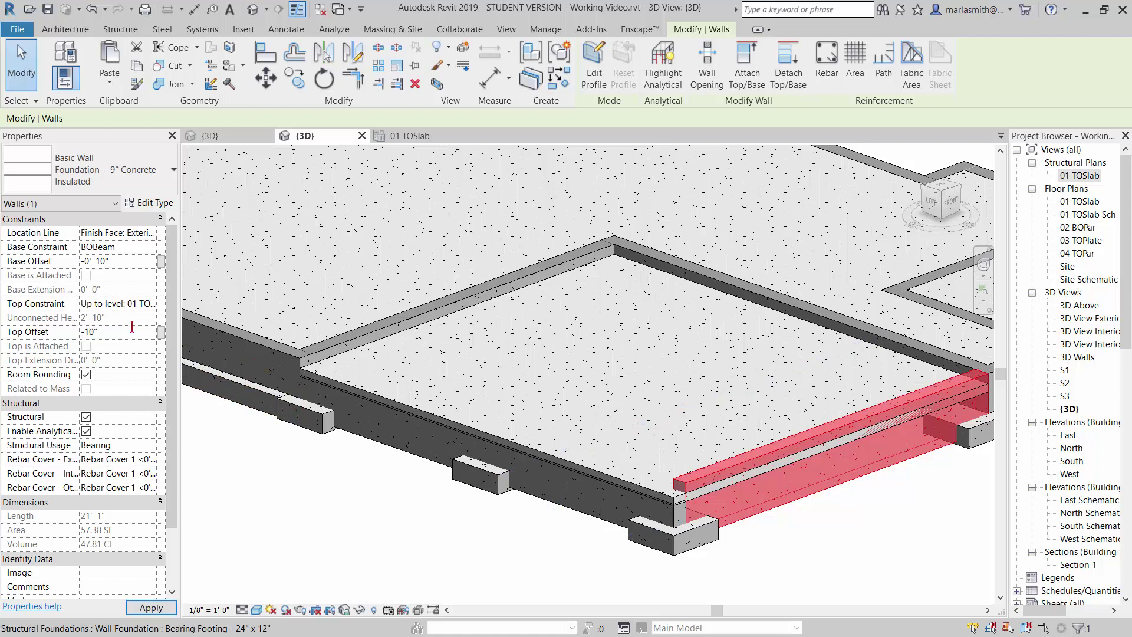
click(420, 538)
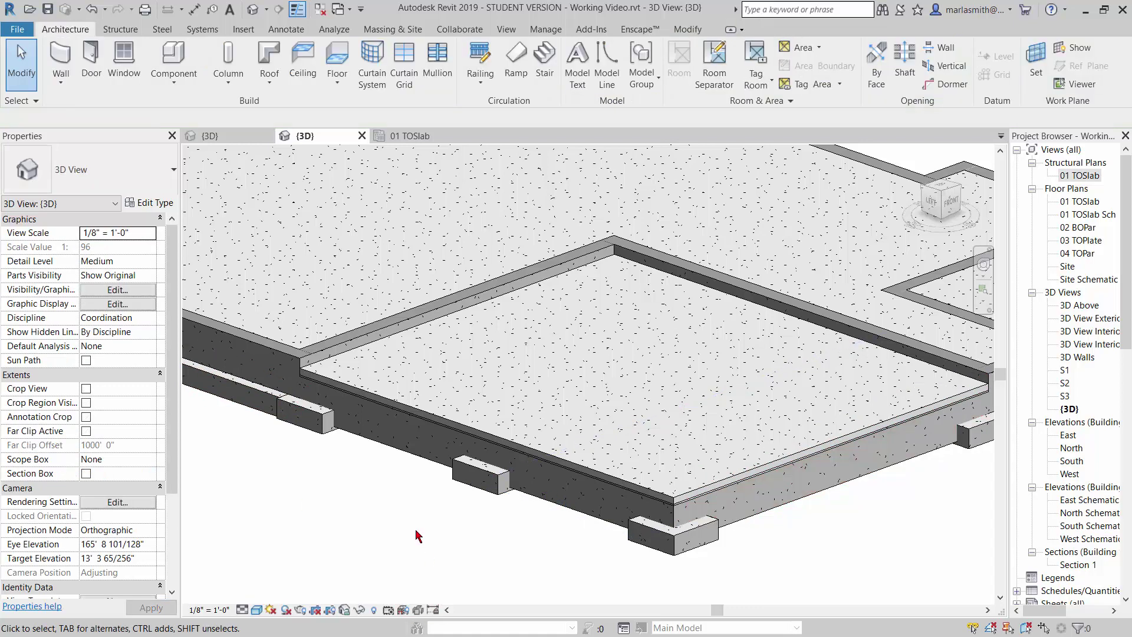
scroll(415, 531, down, 2)
scroll(752, 493, up, 3)
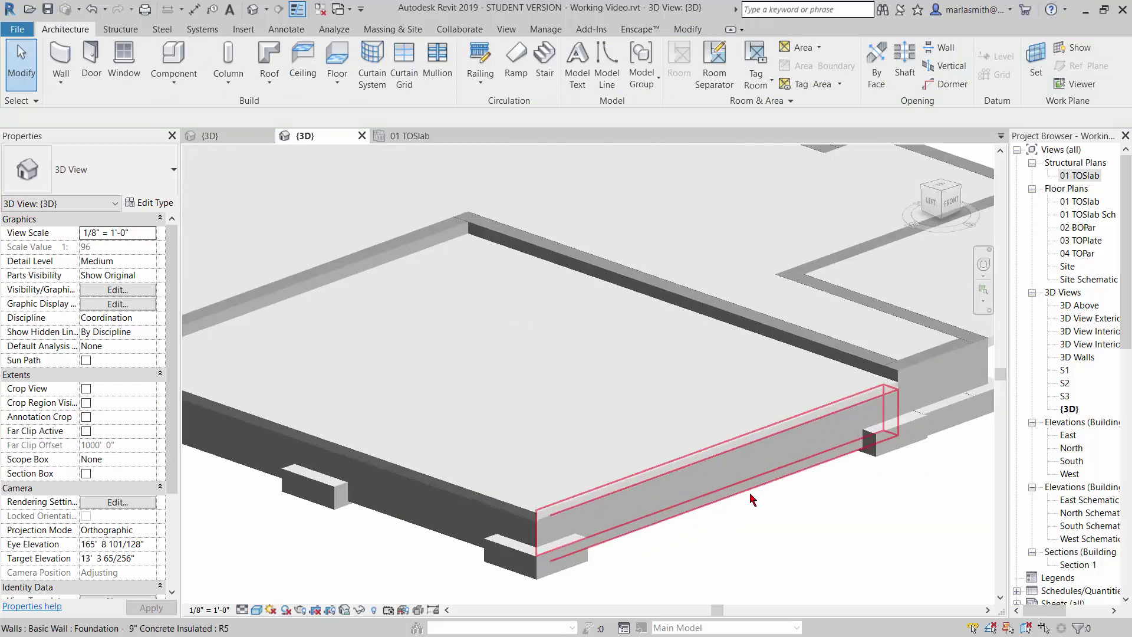
scroll(539, 534, up, 4)
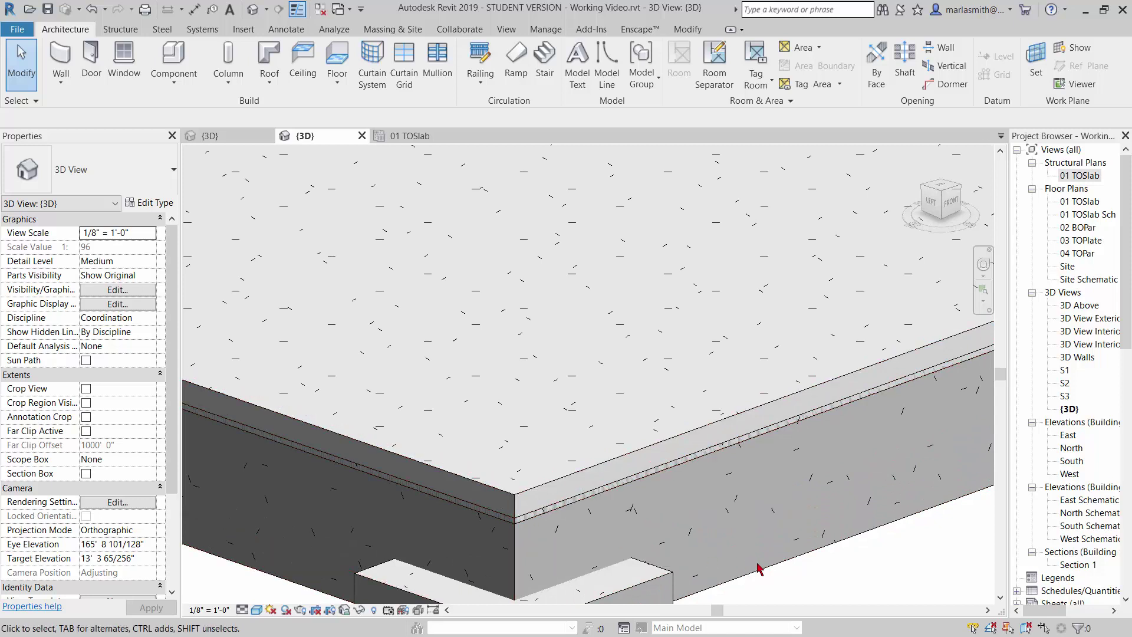
Review the notch slabs and footings in 3D and reopen the 01 TOSlab structural plan around the two notches.
scroll(605, 481, down, 5)
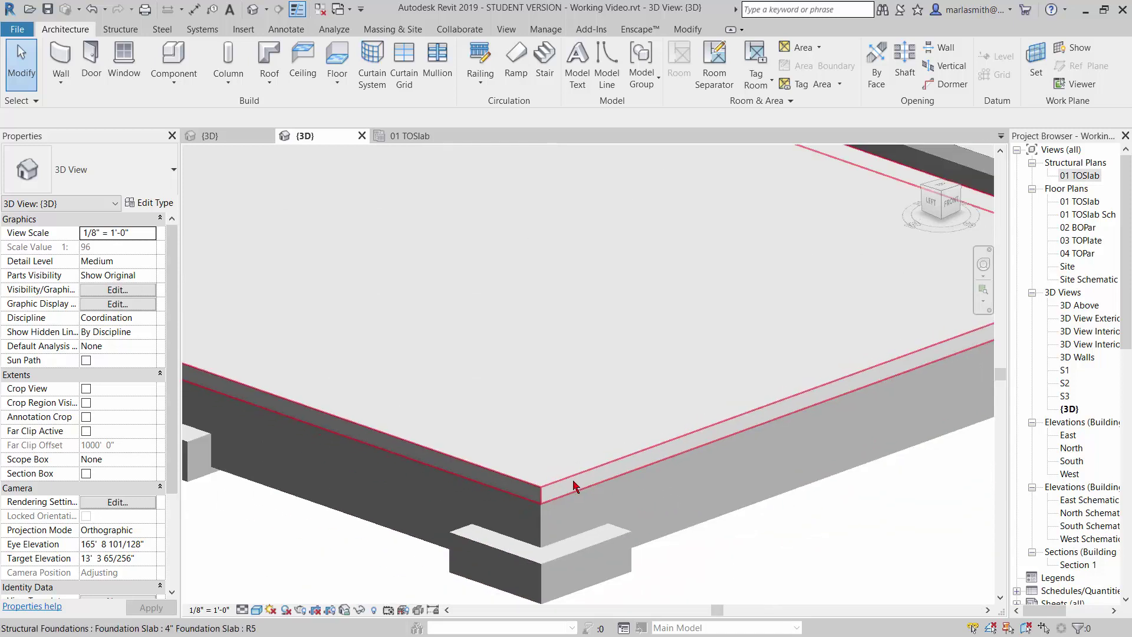
scroll(649, 513, down, 3)
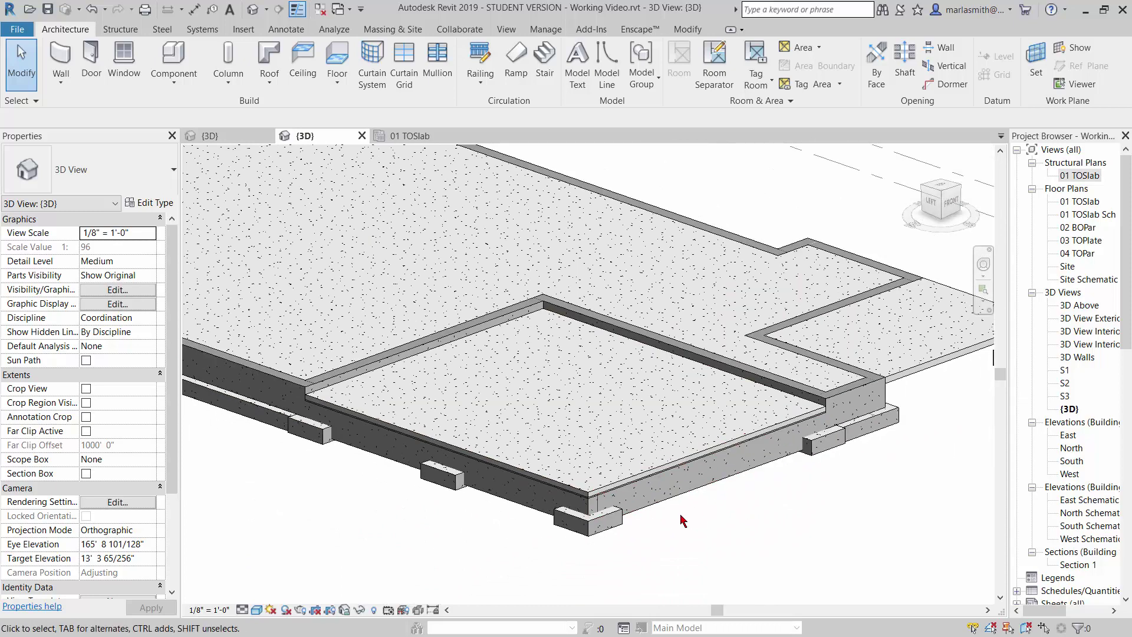
scroll(790, 424, up, 4)
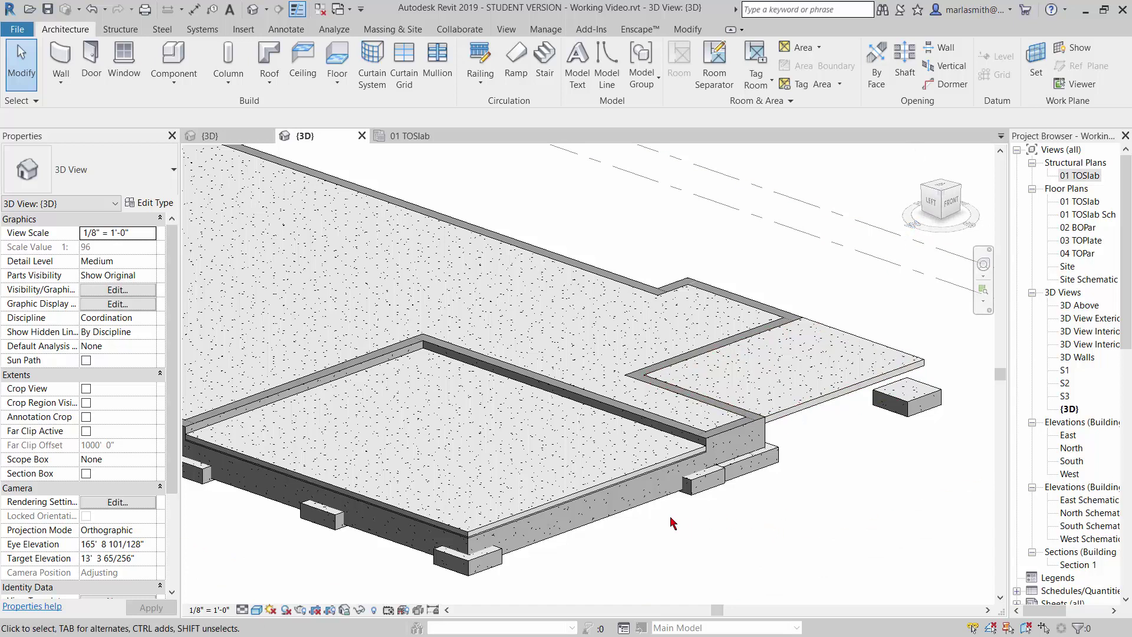
double_click(1081, 176)
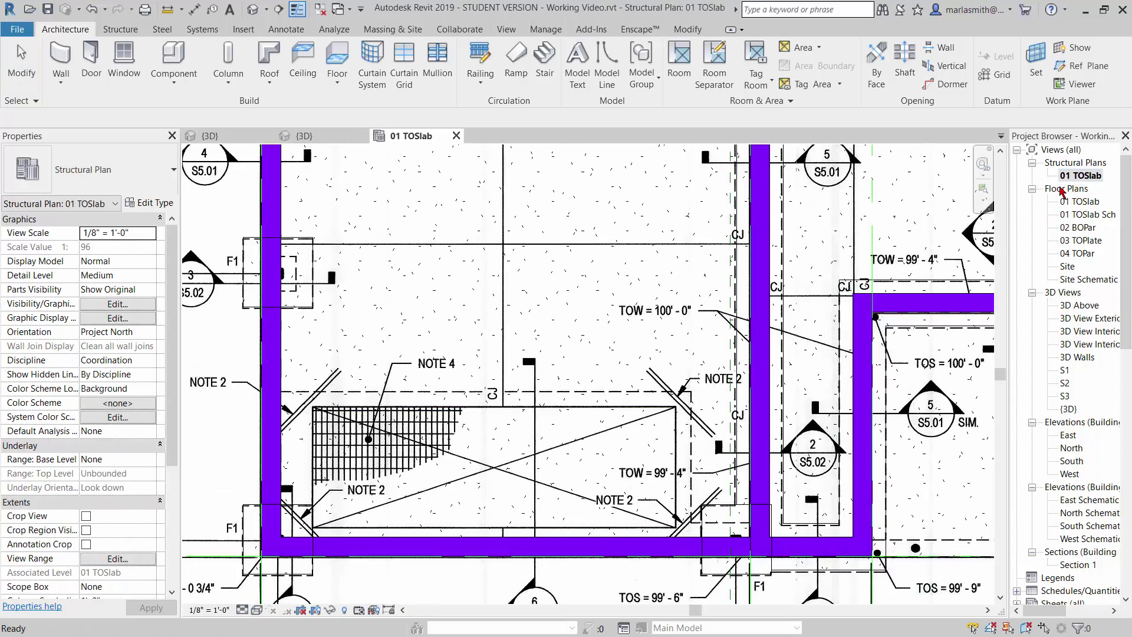
scroll(575, 316, down, 5)
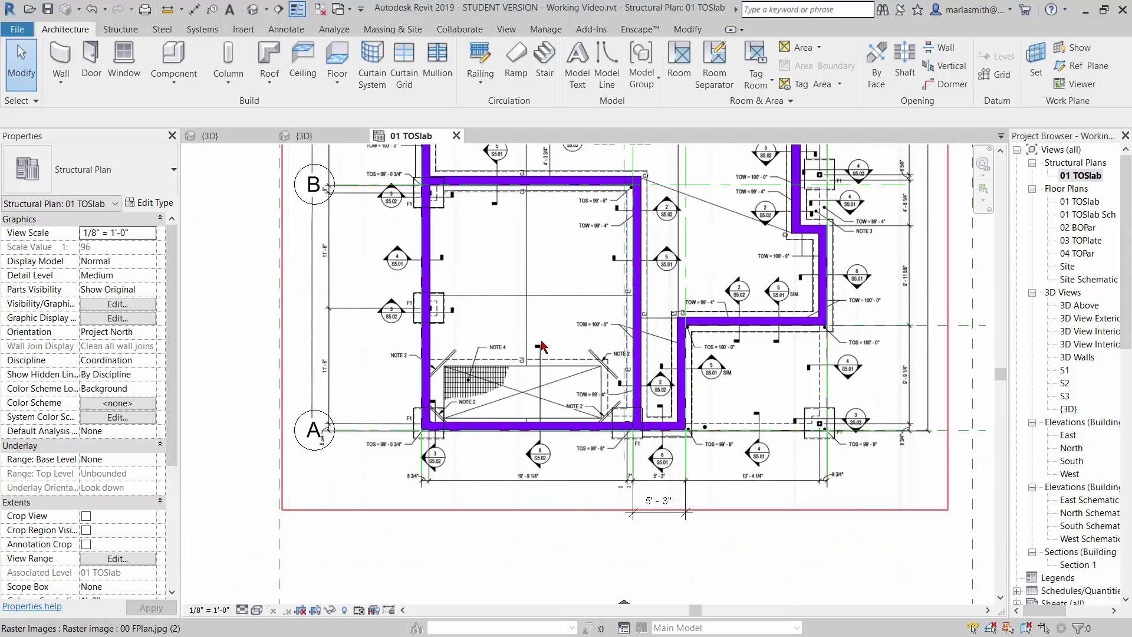
scroll(463, 525, up, 3)
scroll(610, 553, down, 2)
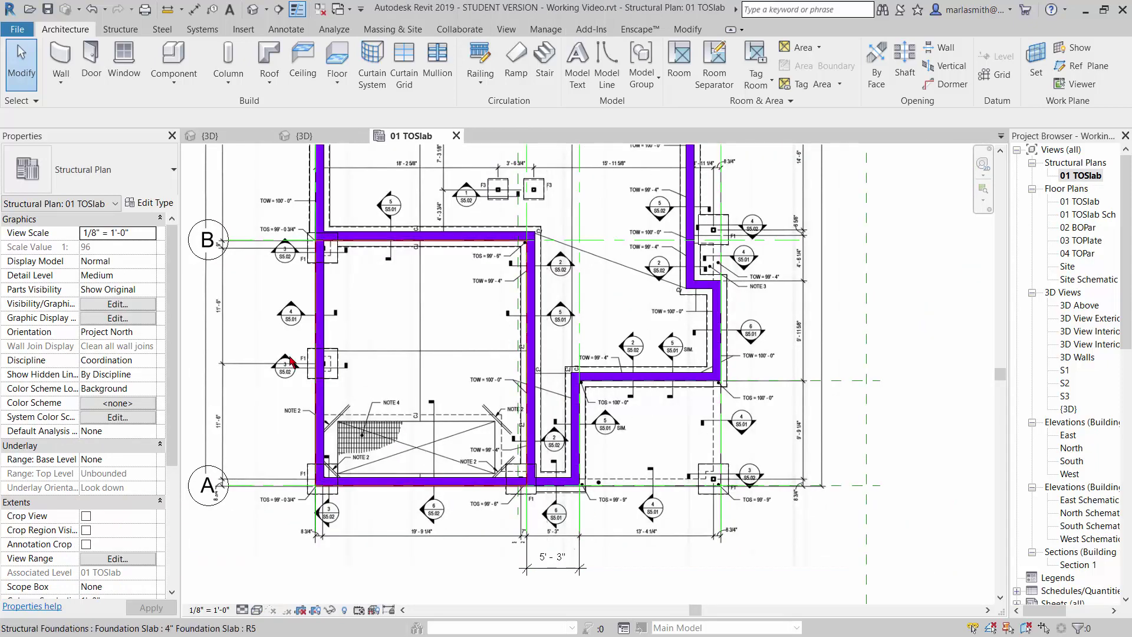
Create similar 9" insulated concrete foundation walls along the smaller notch's two open edges, about 14' 1" and 10' 6" long.
click(320, 354)
right_click(348, 354)
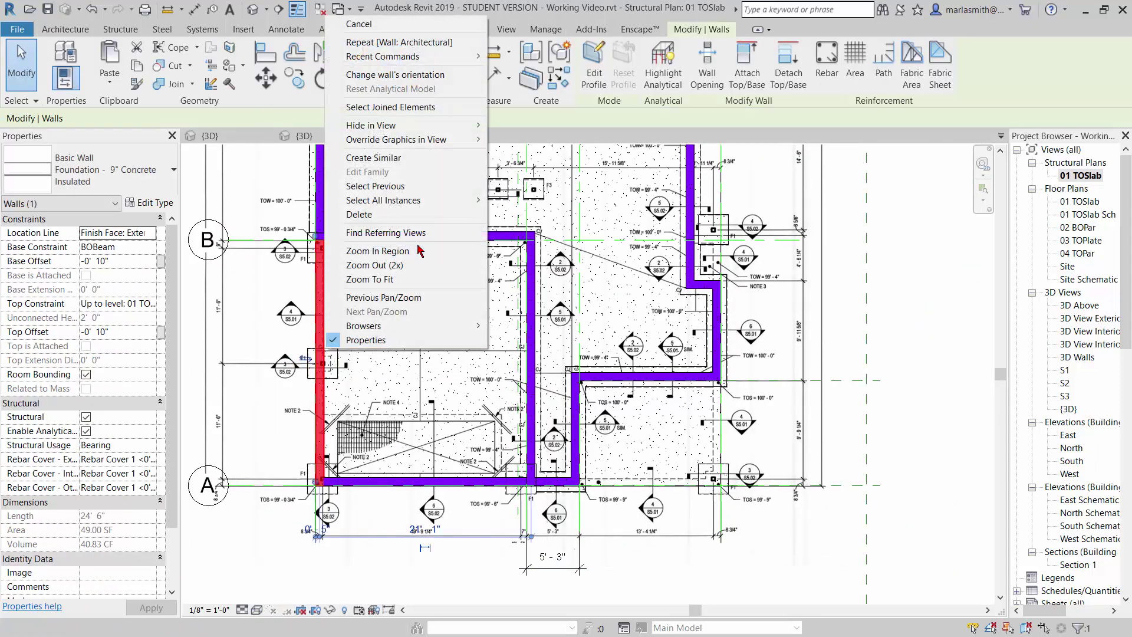
click(410, 158)
scroll(597, 467, up, 4)
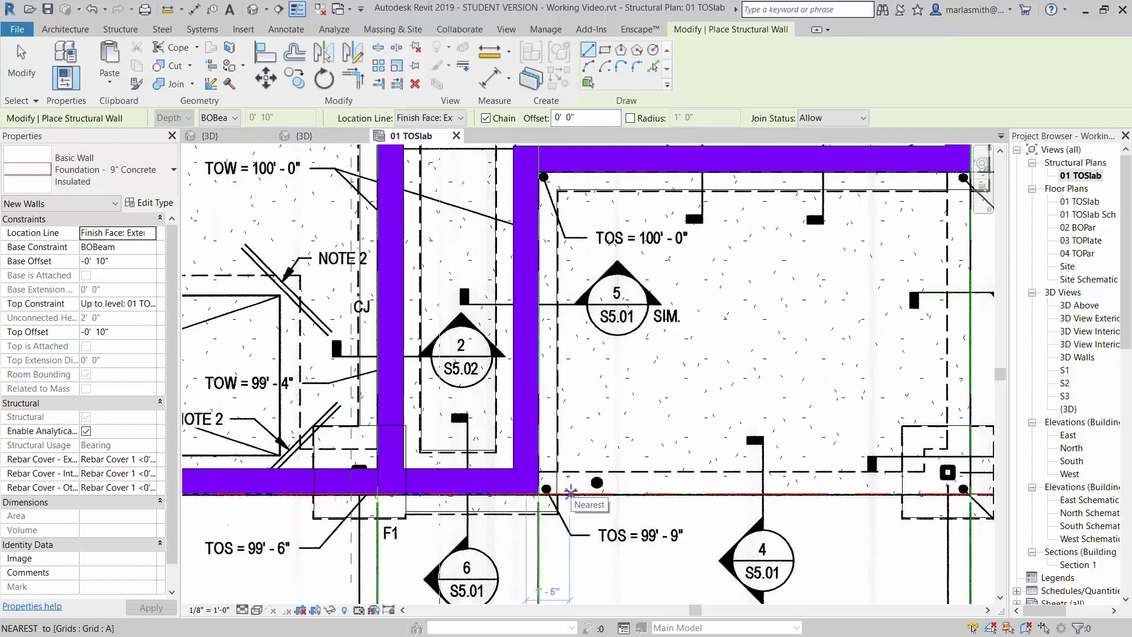
click(538, 493)
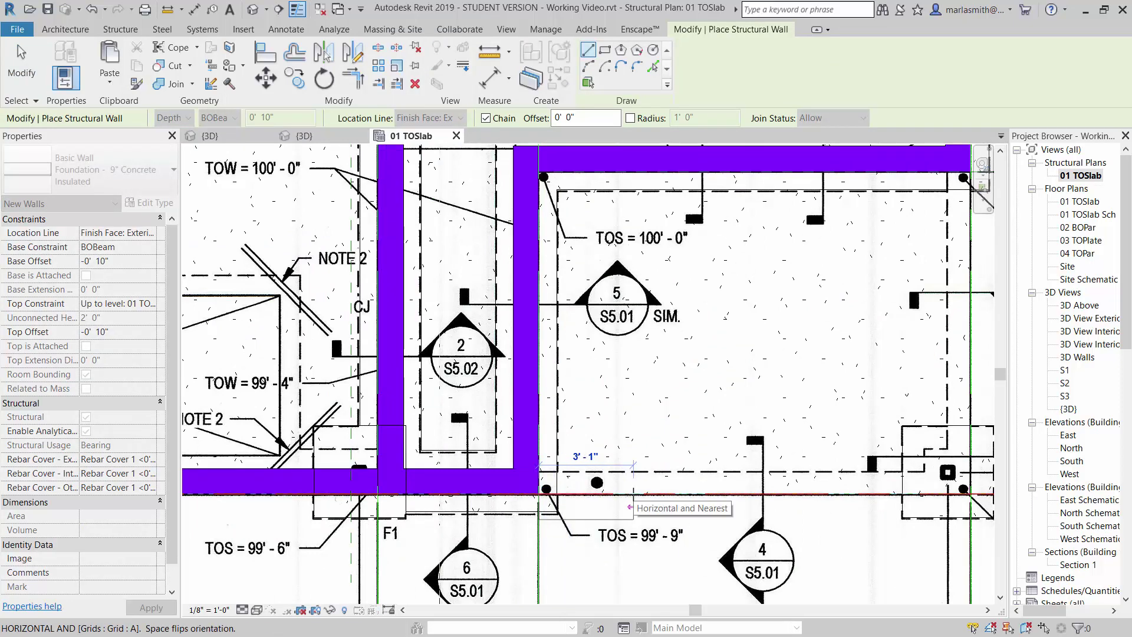
scroll(666, 494, down, 2)
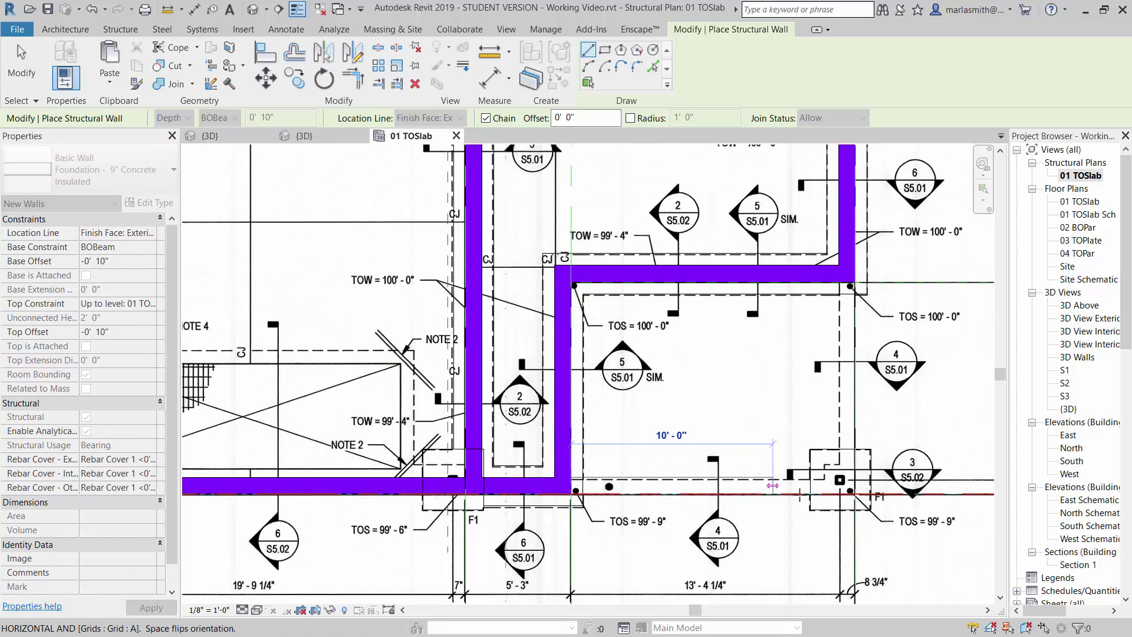
click(855, 494)
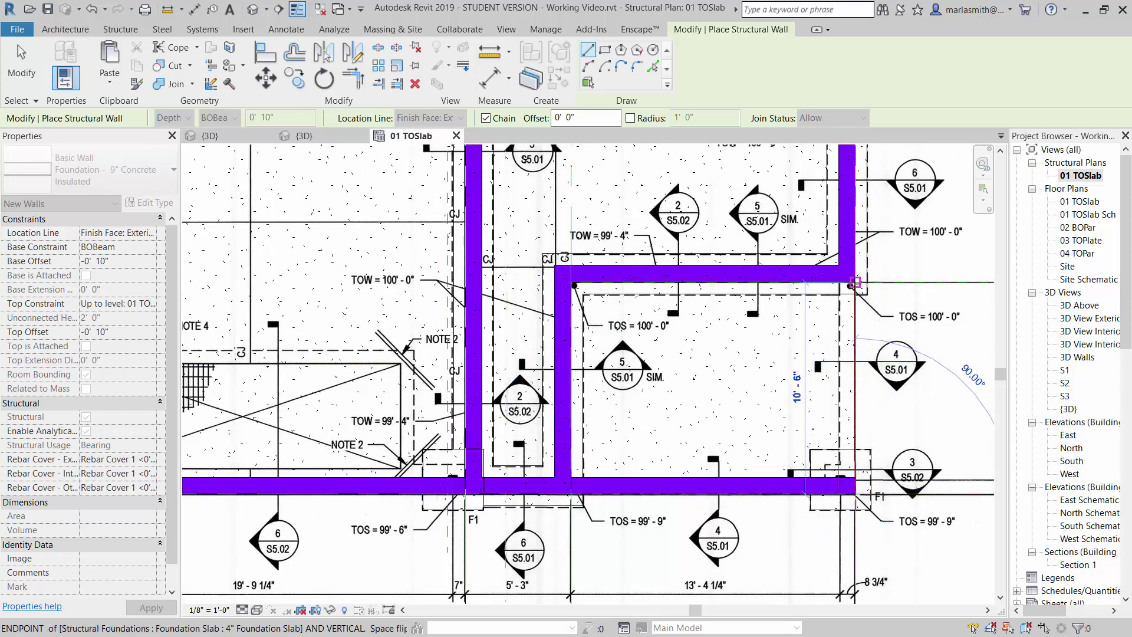
click(855, 282)
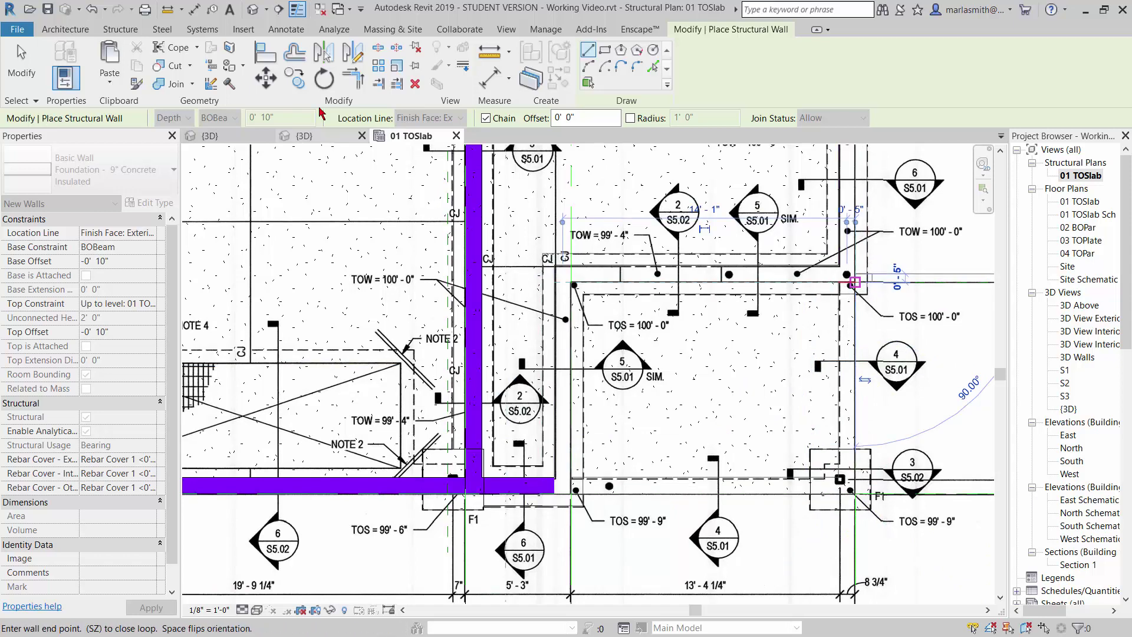
click(254, 9)
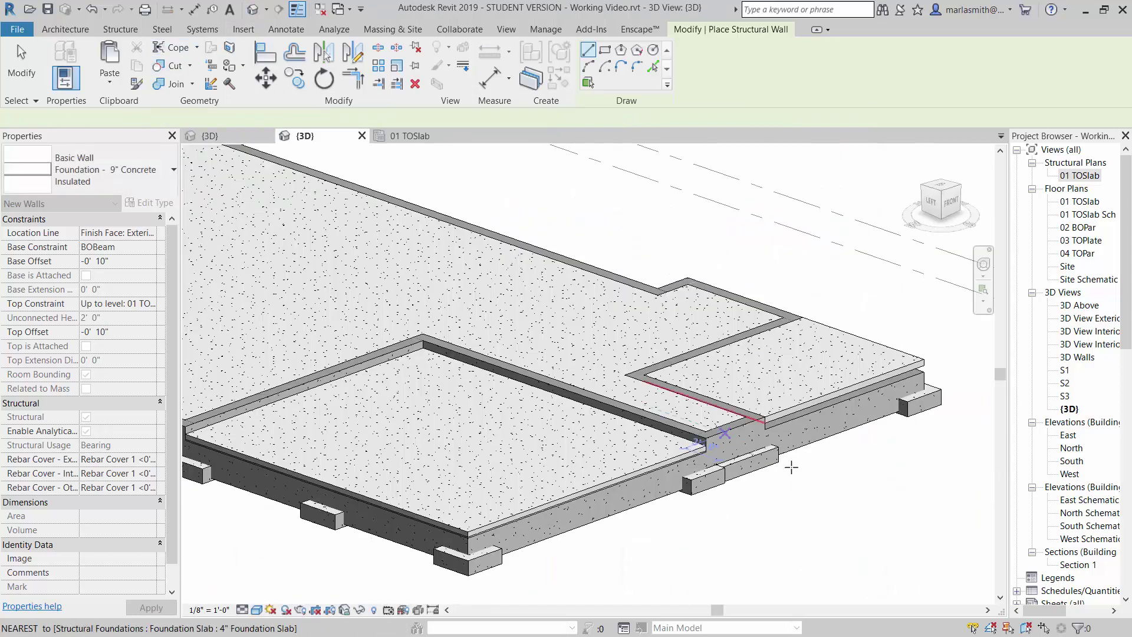
key(Escape)
key(Escape)
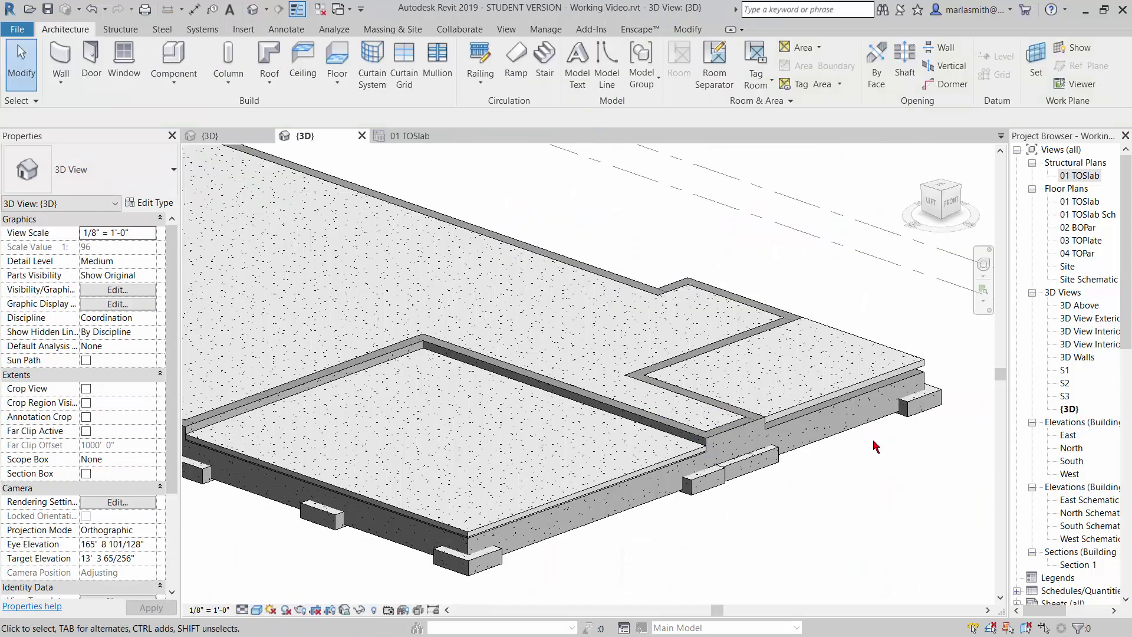
In the 3D view, set the smaller notch's two outer walls to a base offset of -0' 4" and raise their top offset to meet the slab.
click(876, 440)
shift+middle_drag(875, 439, 675, 481)
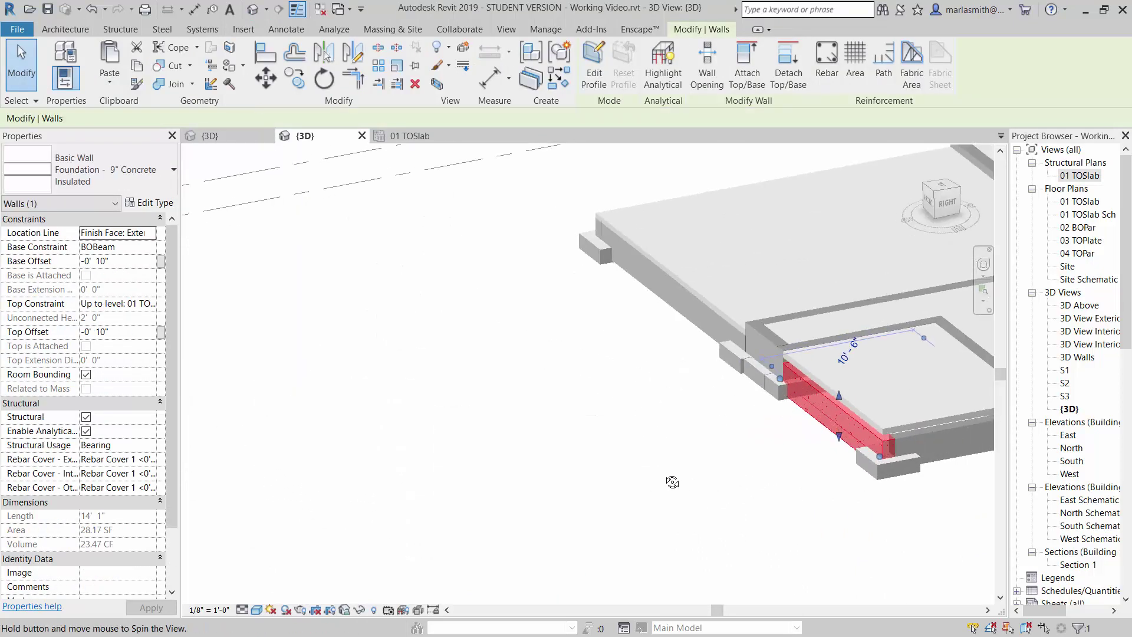
ctrl+click(951, 458)
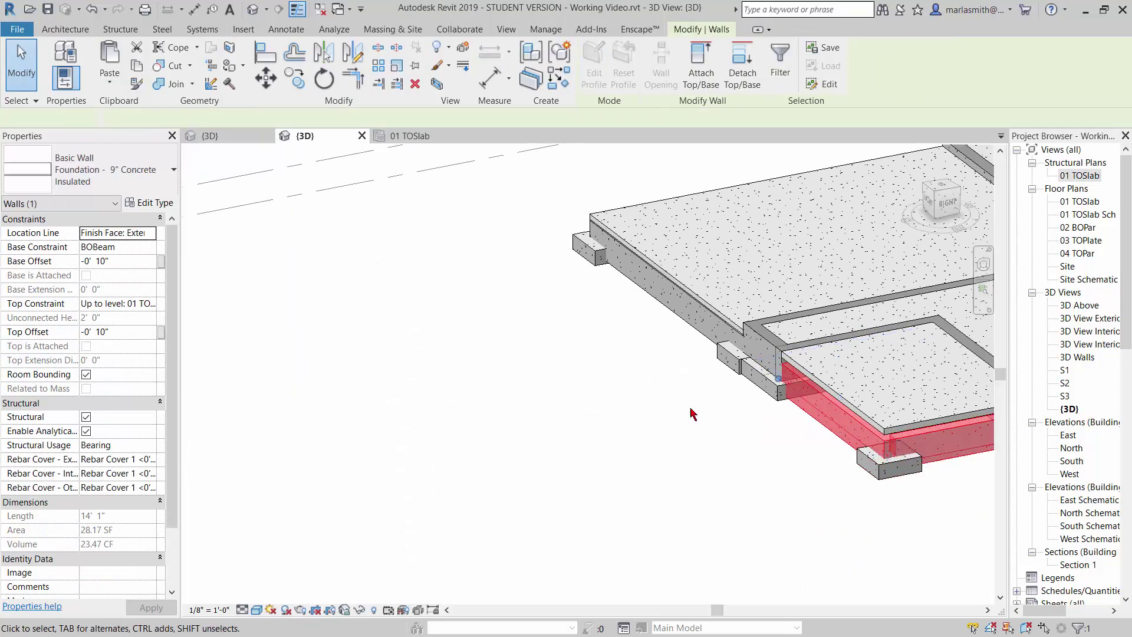
click(108, 263)
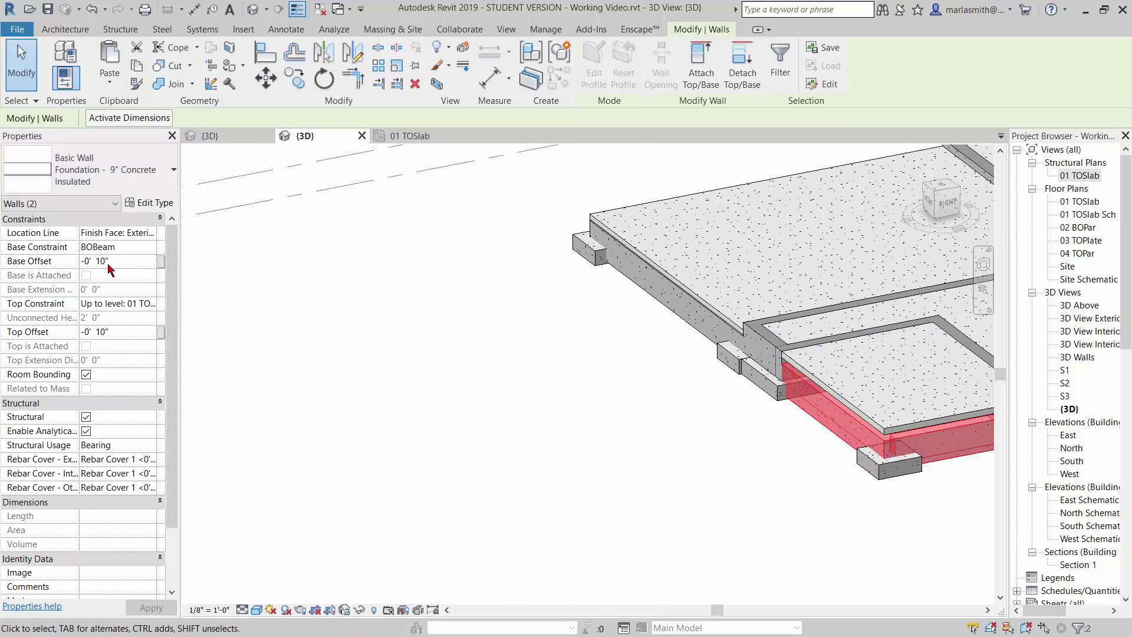
key(BackSpace)
key(BackSpace)
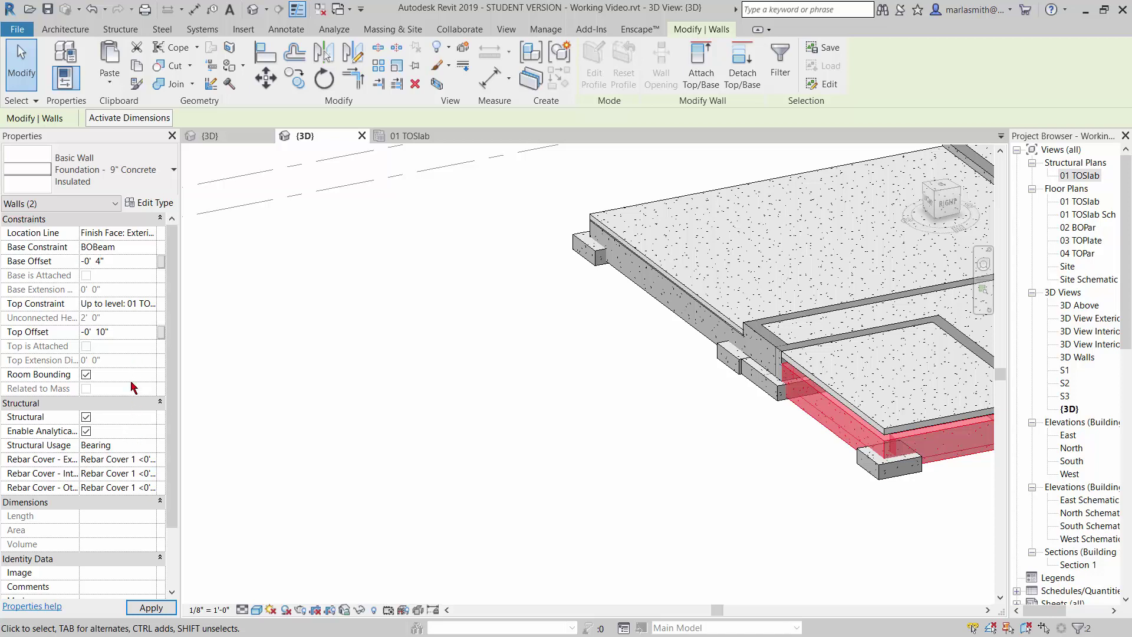
click(106, 332)
click(106, 332)
click(513, 399)
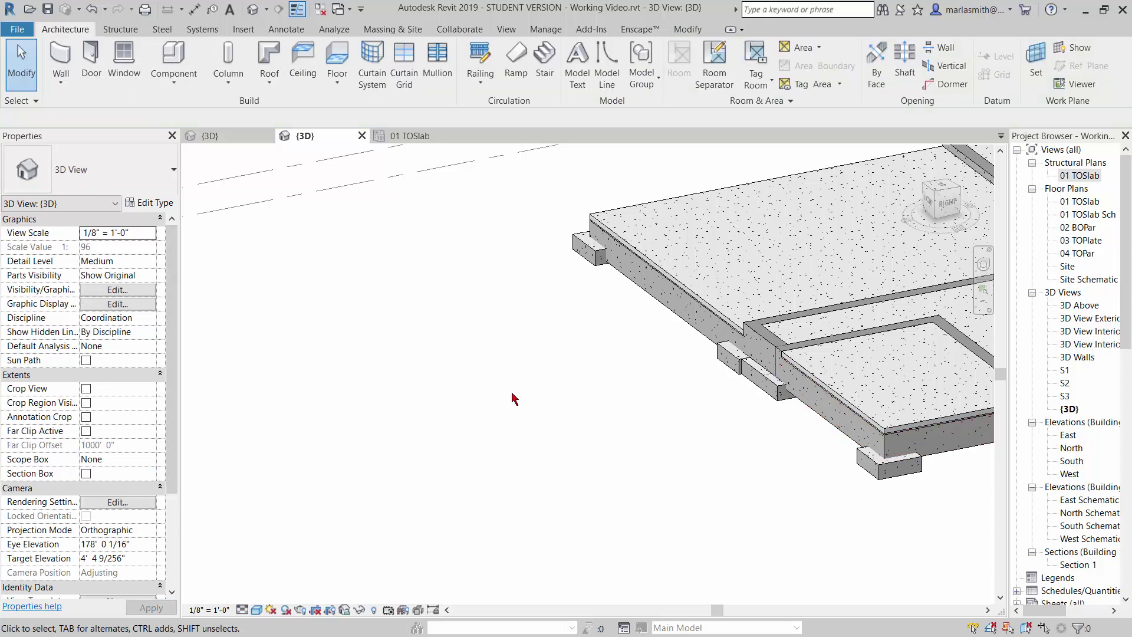
Inspect the layer structure of the smaller notch's foundation slab type without changing it.
click(812, 371)
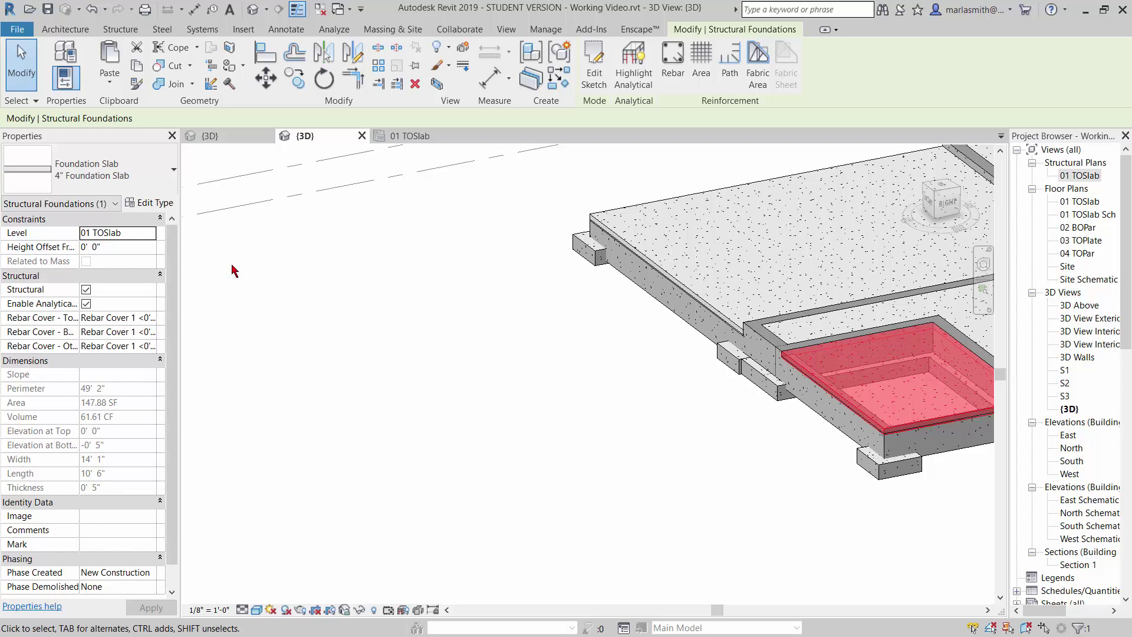
click(163, 205)
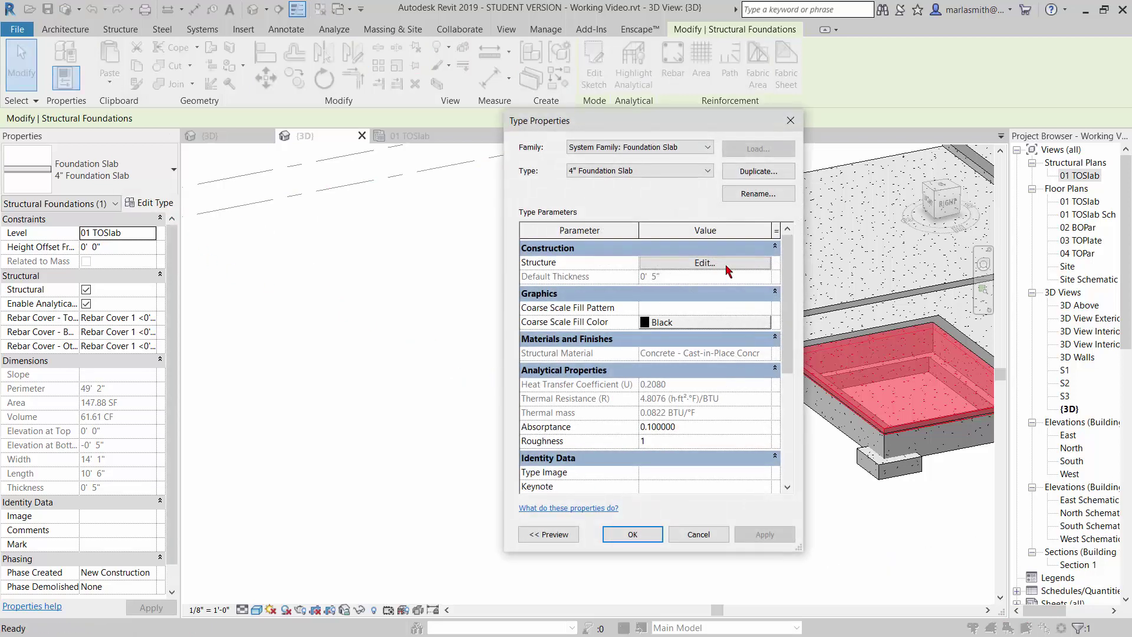
click(706, 263)
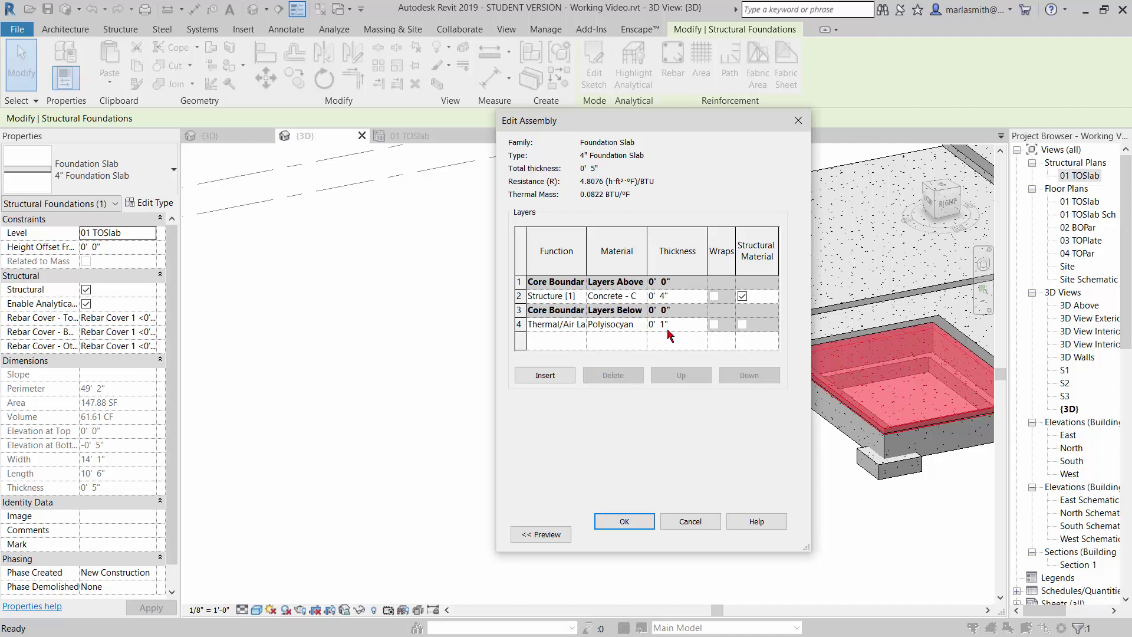
click(684, 523)
click(696, 538)
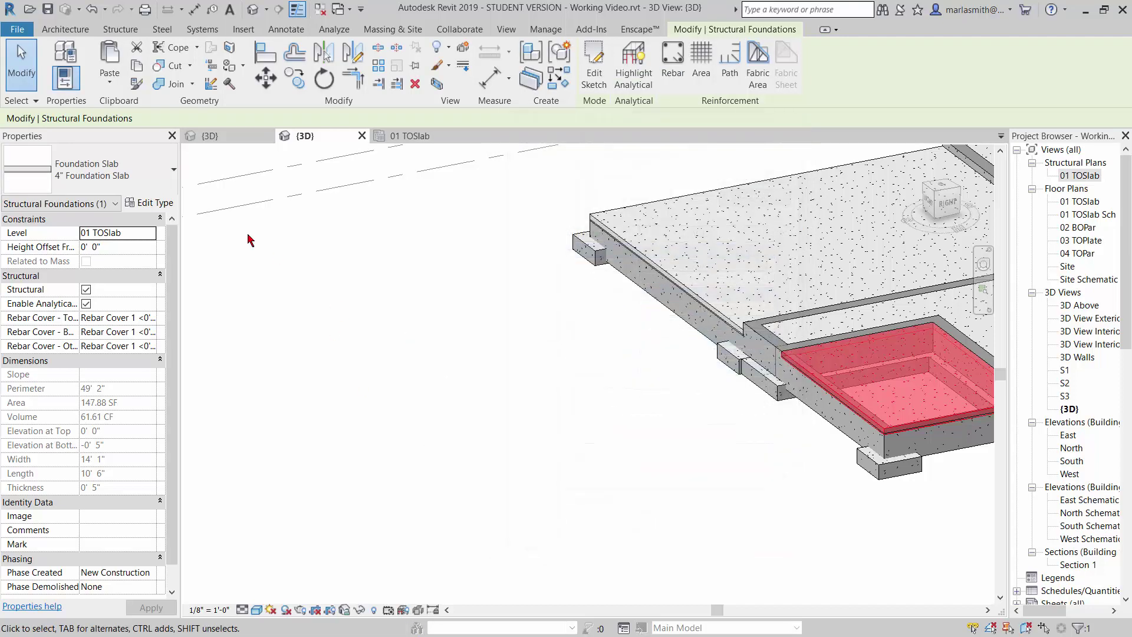
Duplicate the smaller notch's slab type under the name 4" Foundation Slab UI.
click(163, 207)
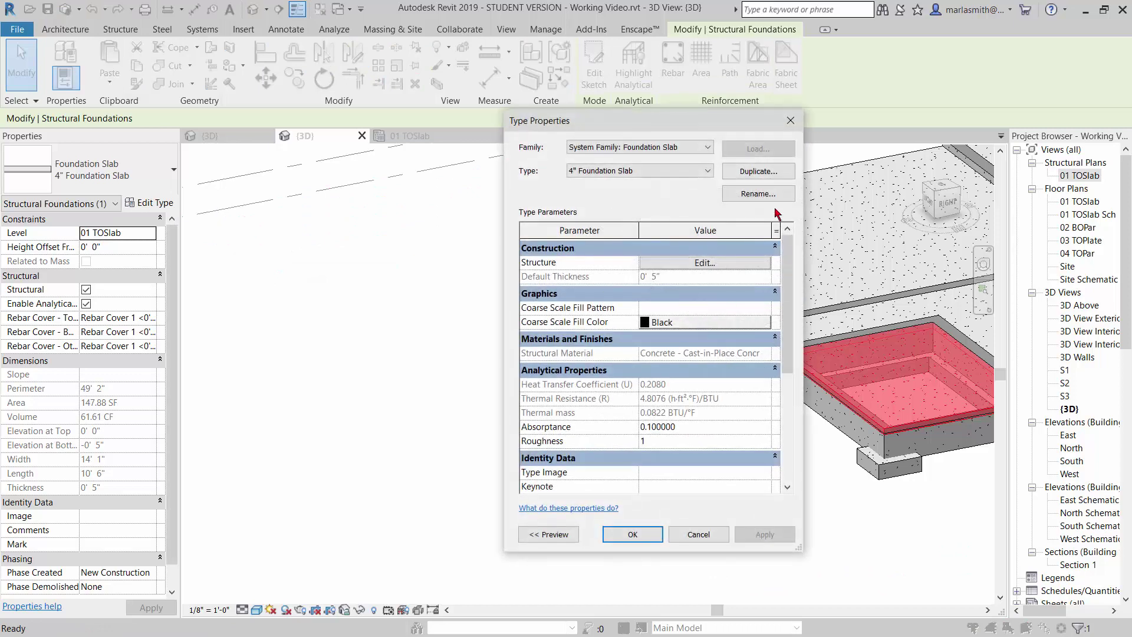
click(758, 171)
click(645, 317)
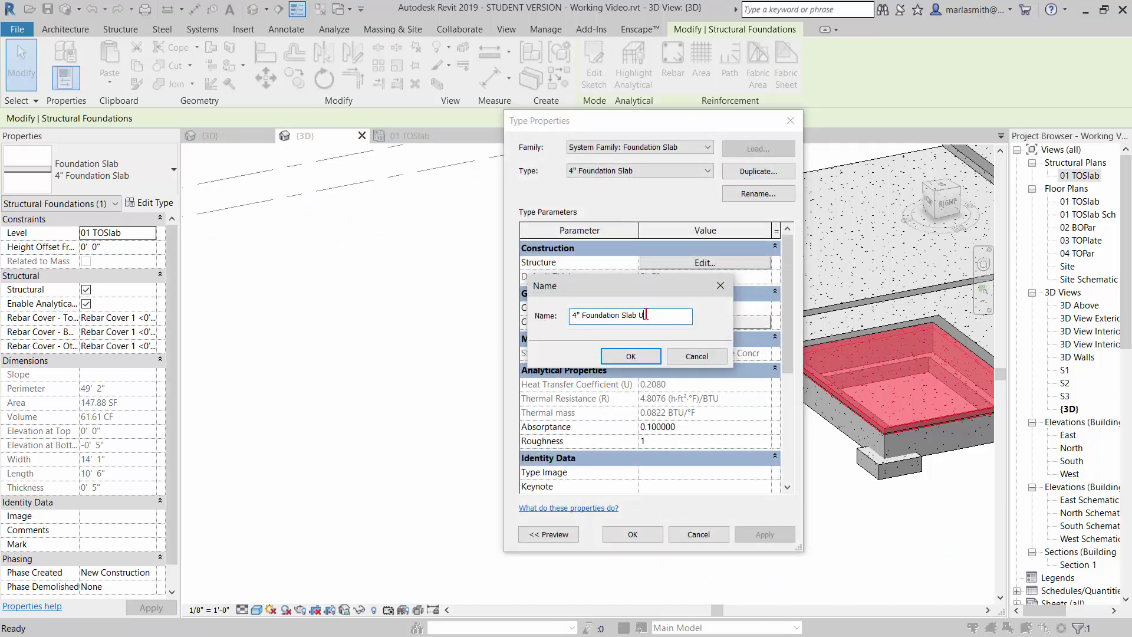
click(631, 354)
Delete the 1" Polyisocyanurate thermal layer from the 4" Foundation Slab UI assembly and accept the type changes.
click(693, 265)
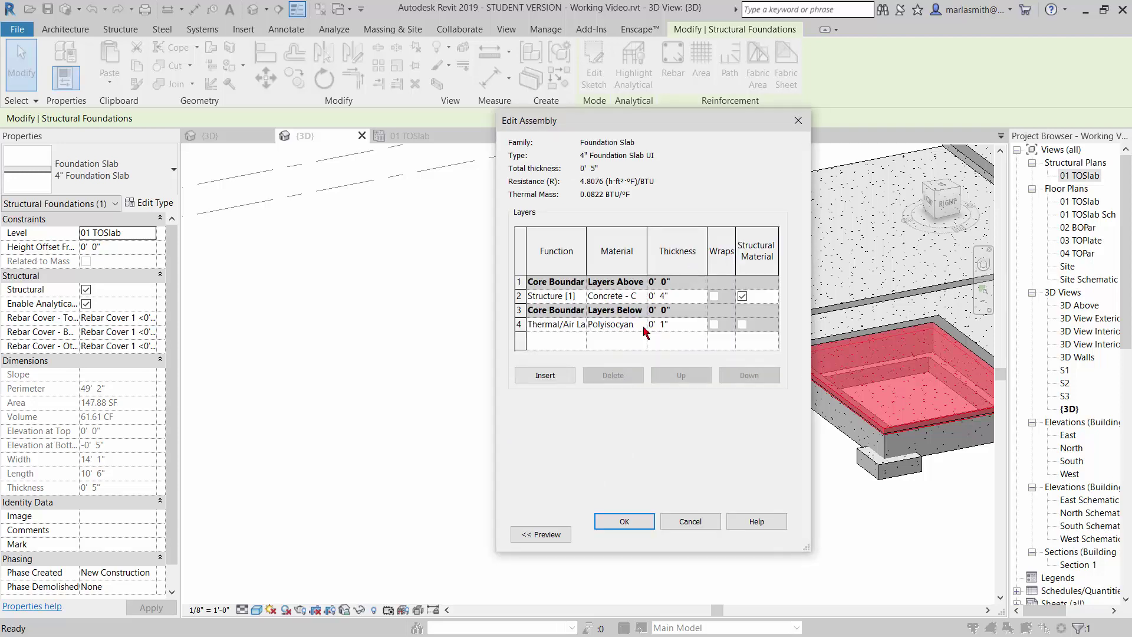
click(519, 325)
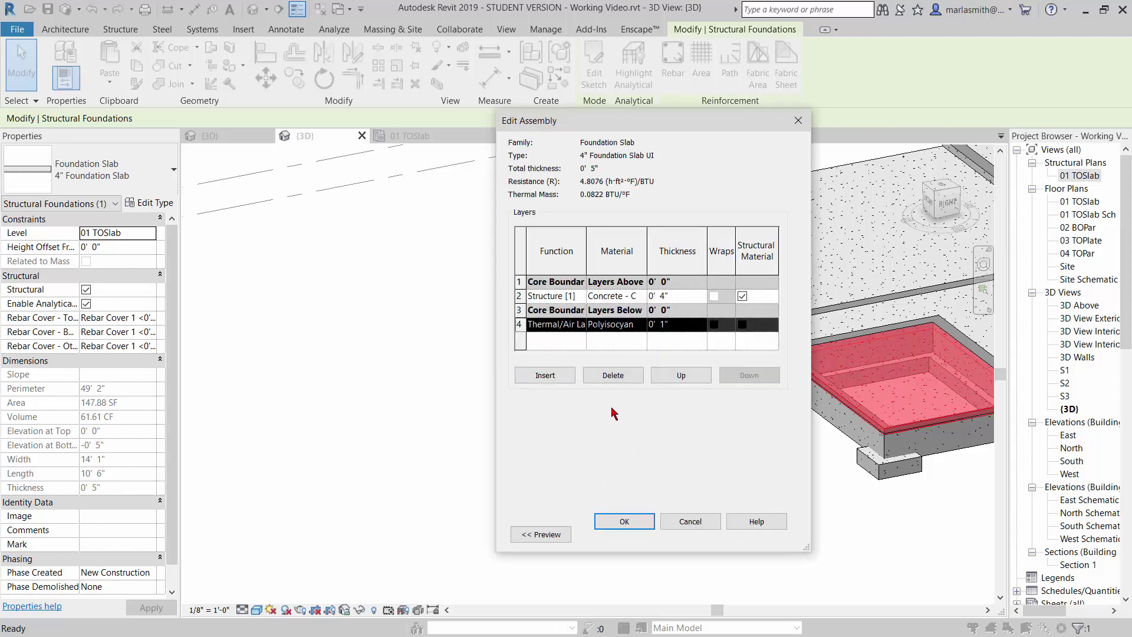
click(611, 377)
click(639, 526)
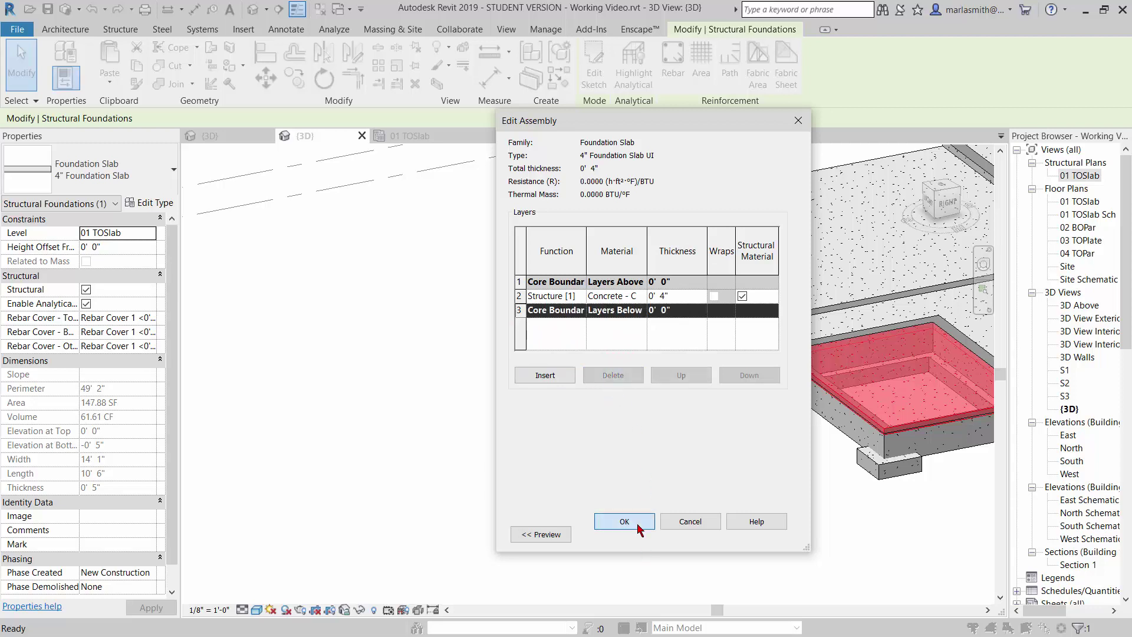
click(638, 535)
click(720, 551)
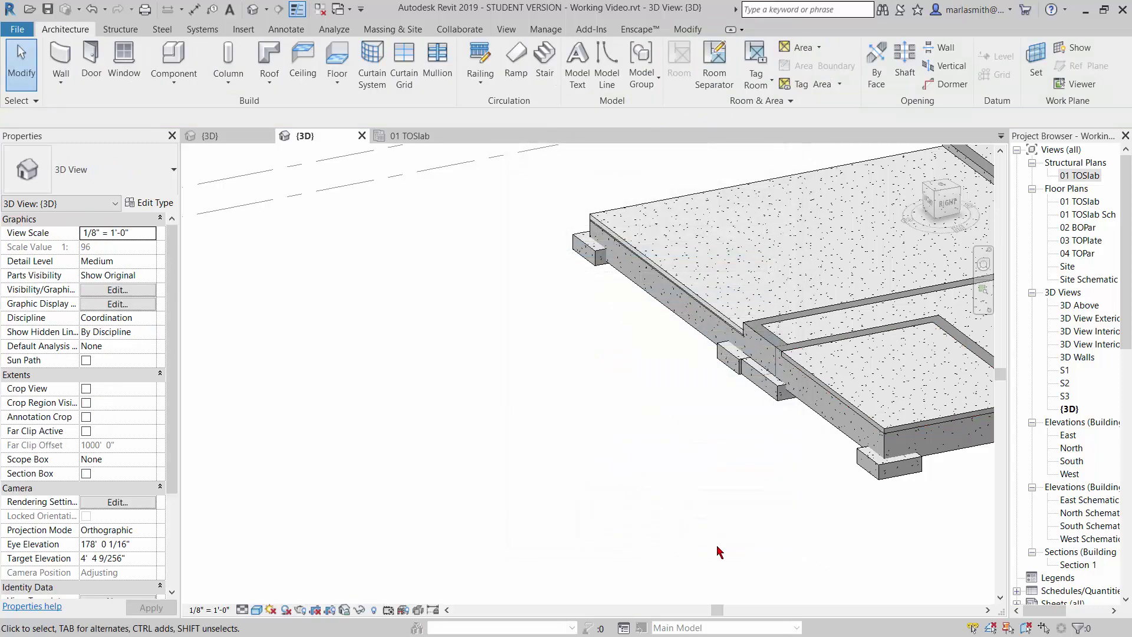
Change the larger notch's slab to the 4" Foundation Slab UI type and review the complete foundation in 3D.
click(704, 277)
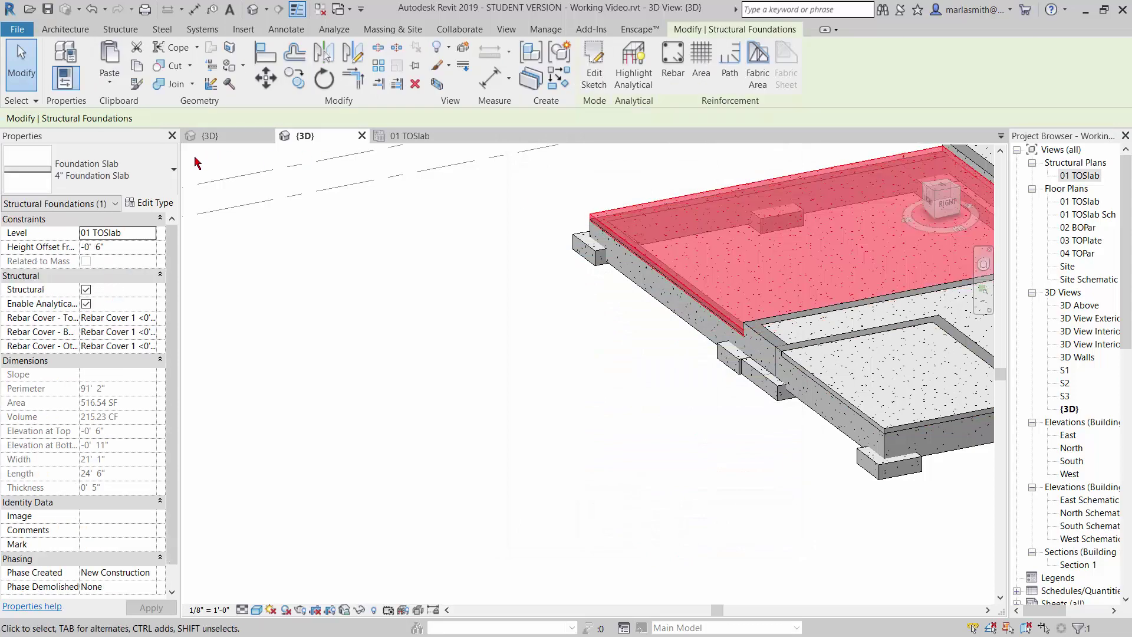
click(121, 275)
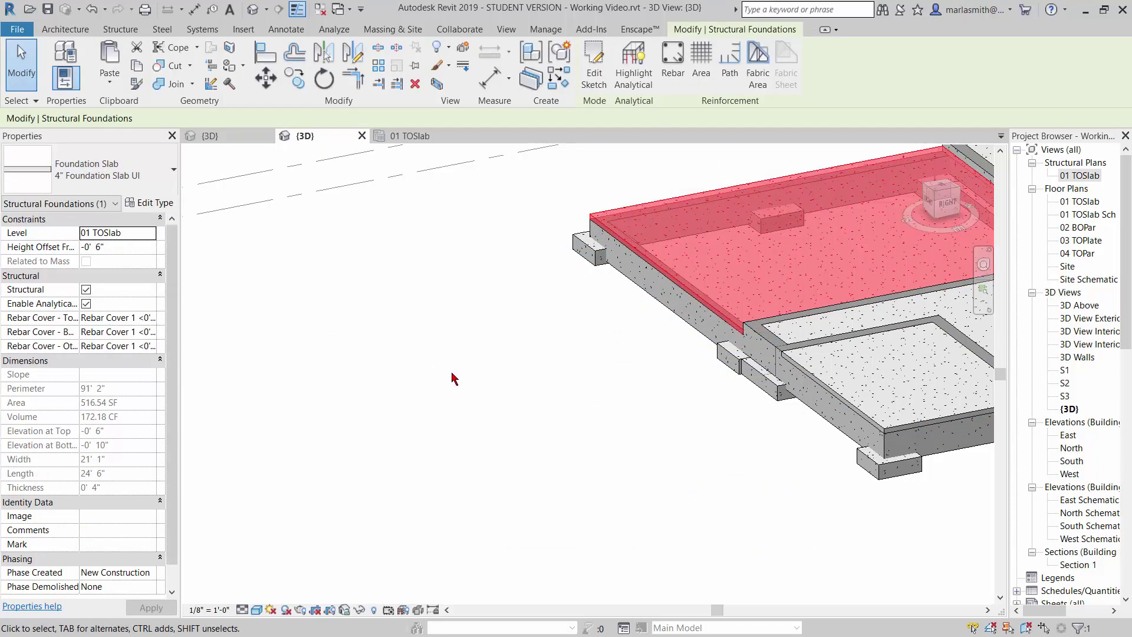
click(445, 368)
scroll(424, 339, down, 5)
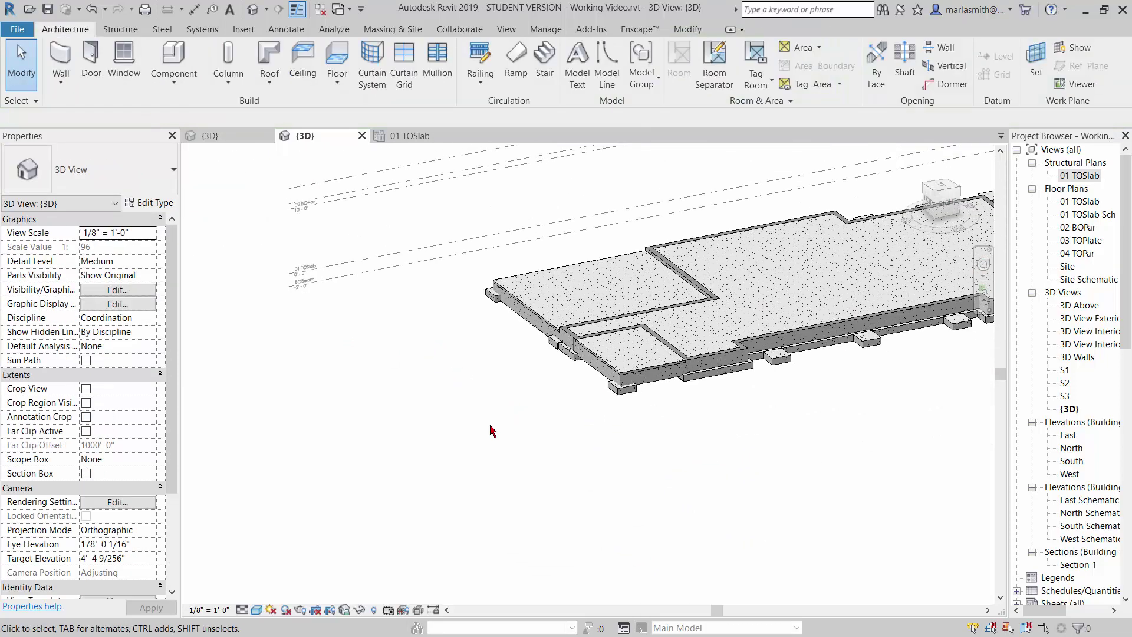
middle_drag(483, 370, 506, 457)
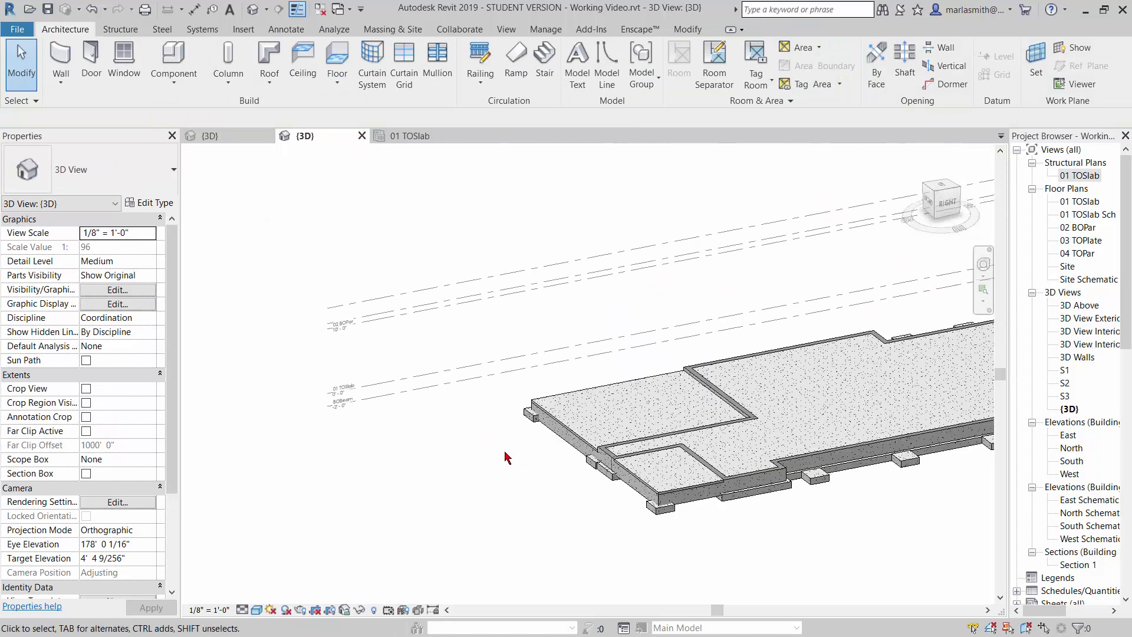
scroll(408, 358, down, 3)
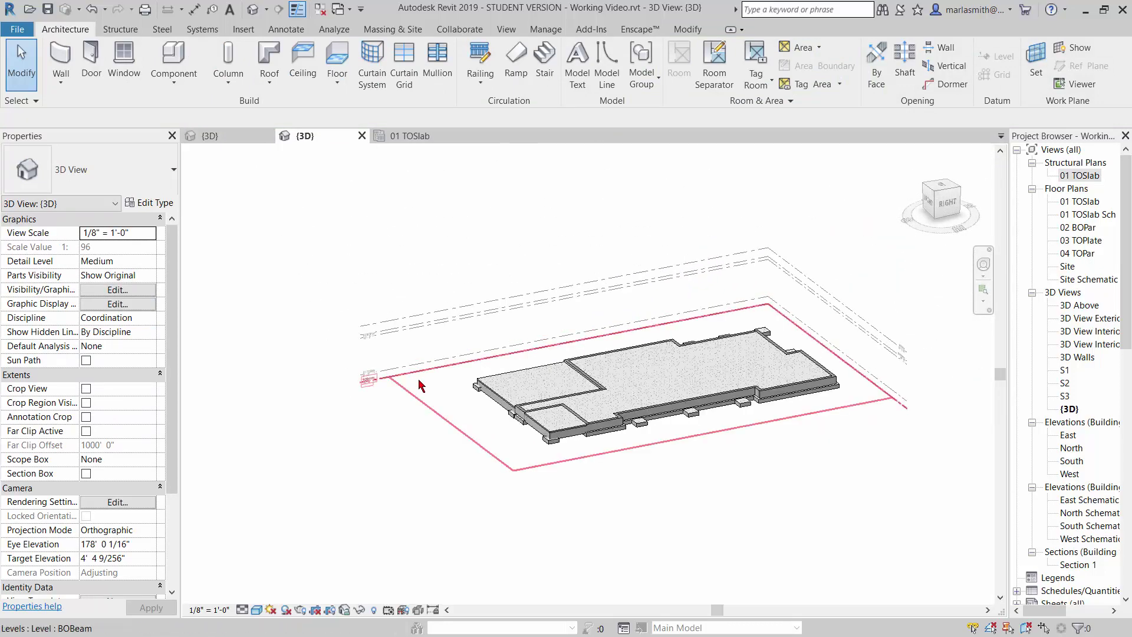
shift+middle_drag(419, 385, 505, 238)
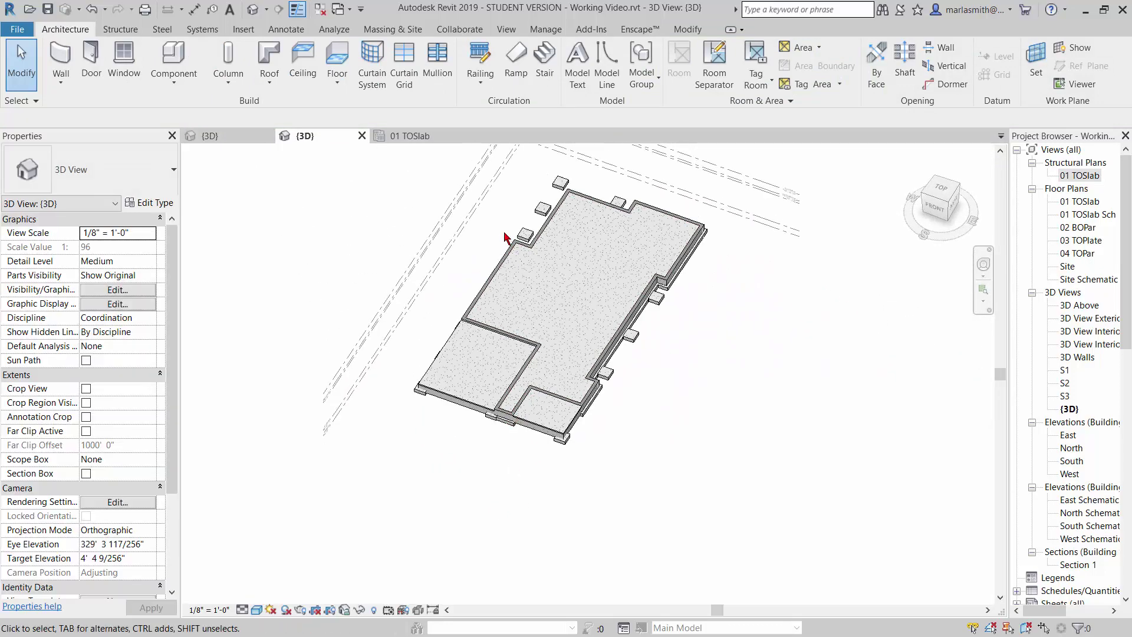
scroll(505, 237, up, 3)
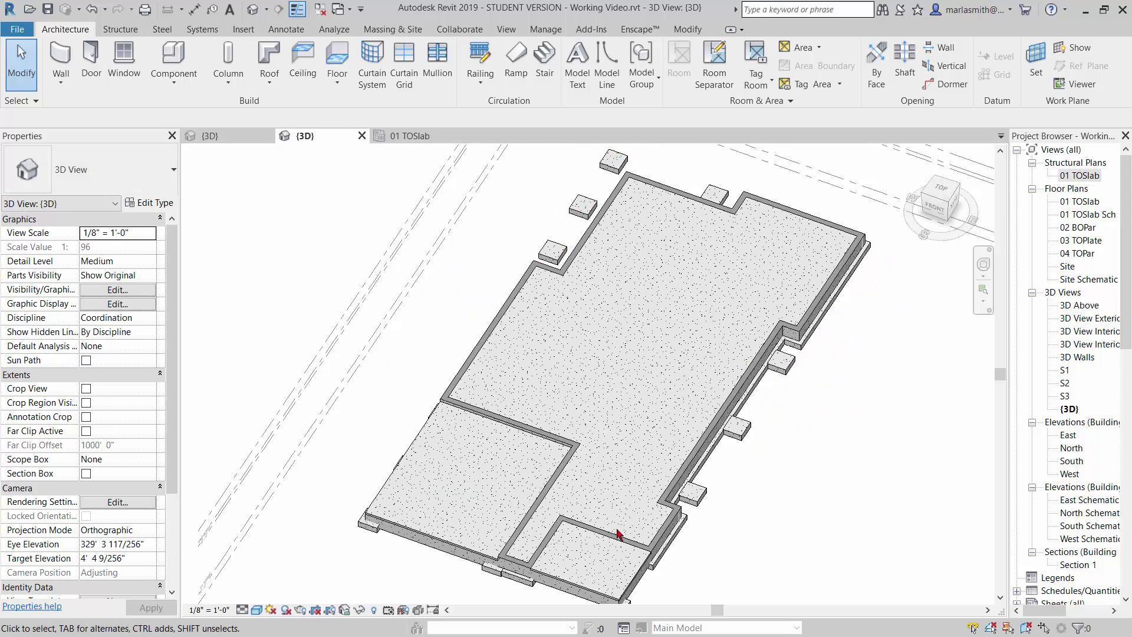